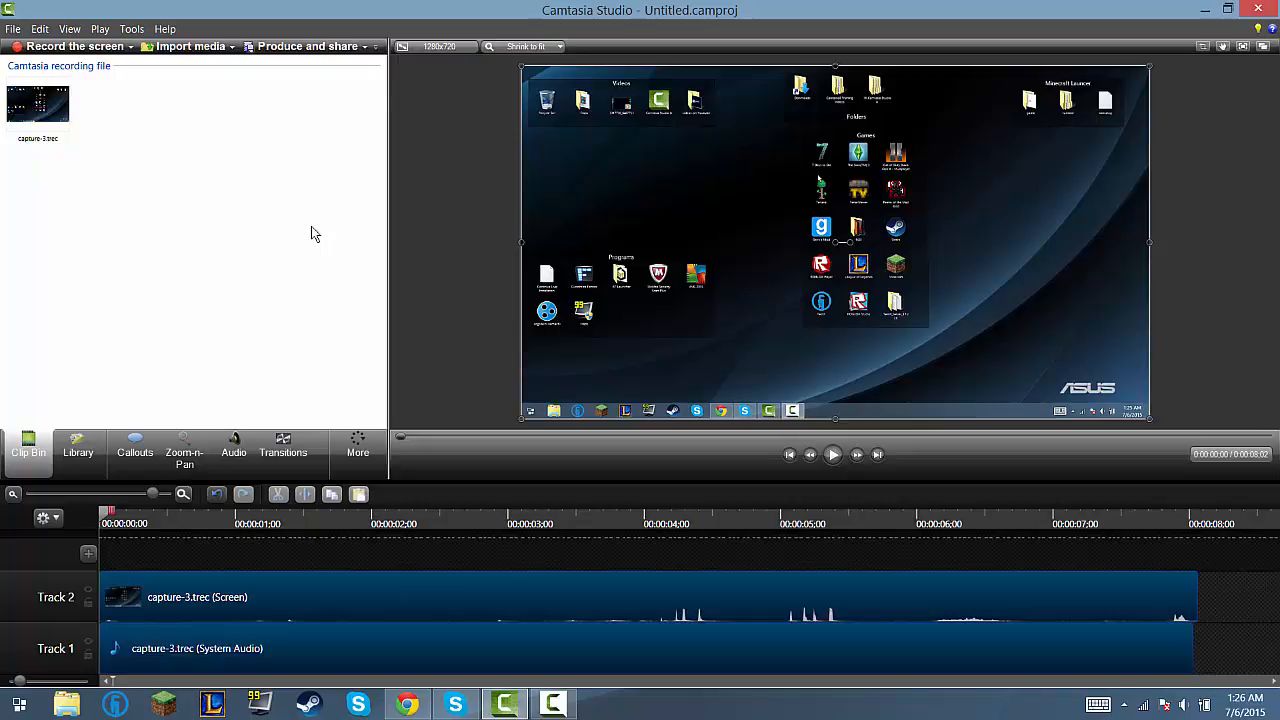
Step: Import the video file 3317730_8487753.mp4 from the desktop into the Clip Bin, then restore the full-size editor window
drag(718, 8, 1278, 45)
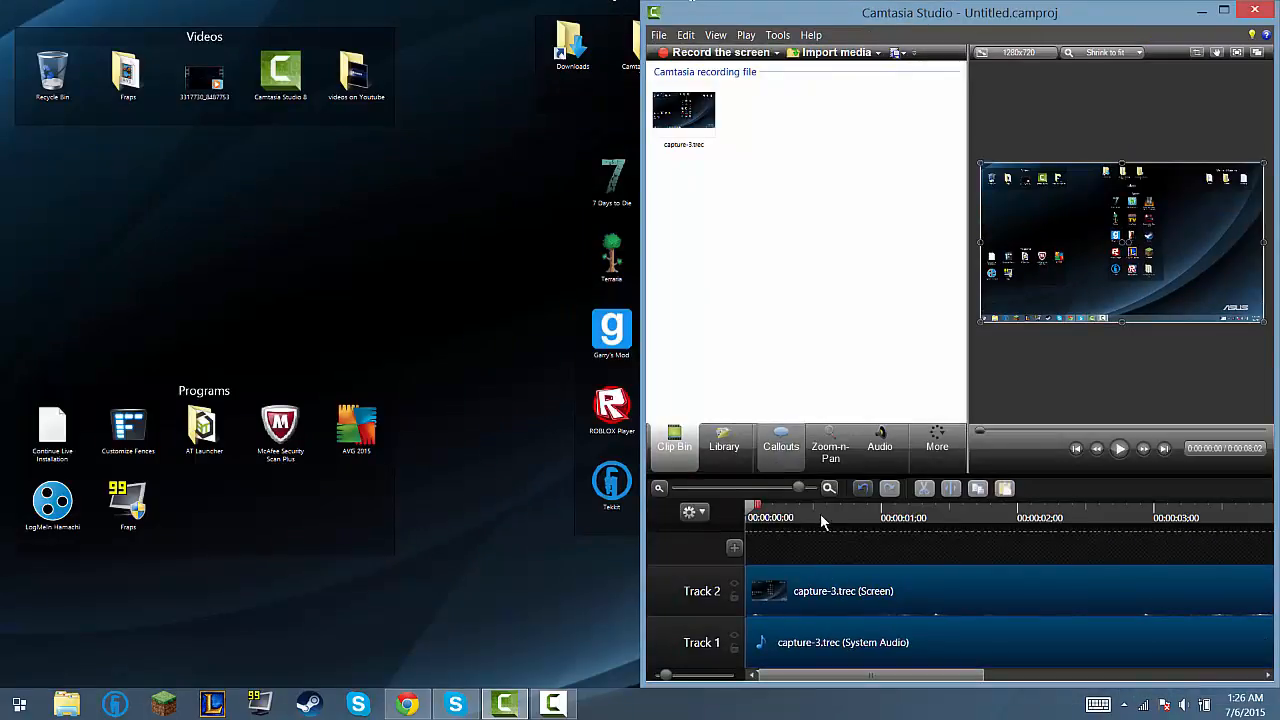
drag(226, 78, 785, 278)
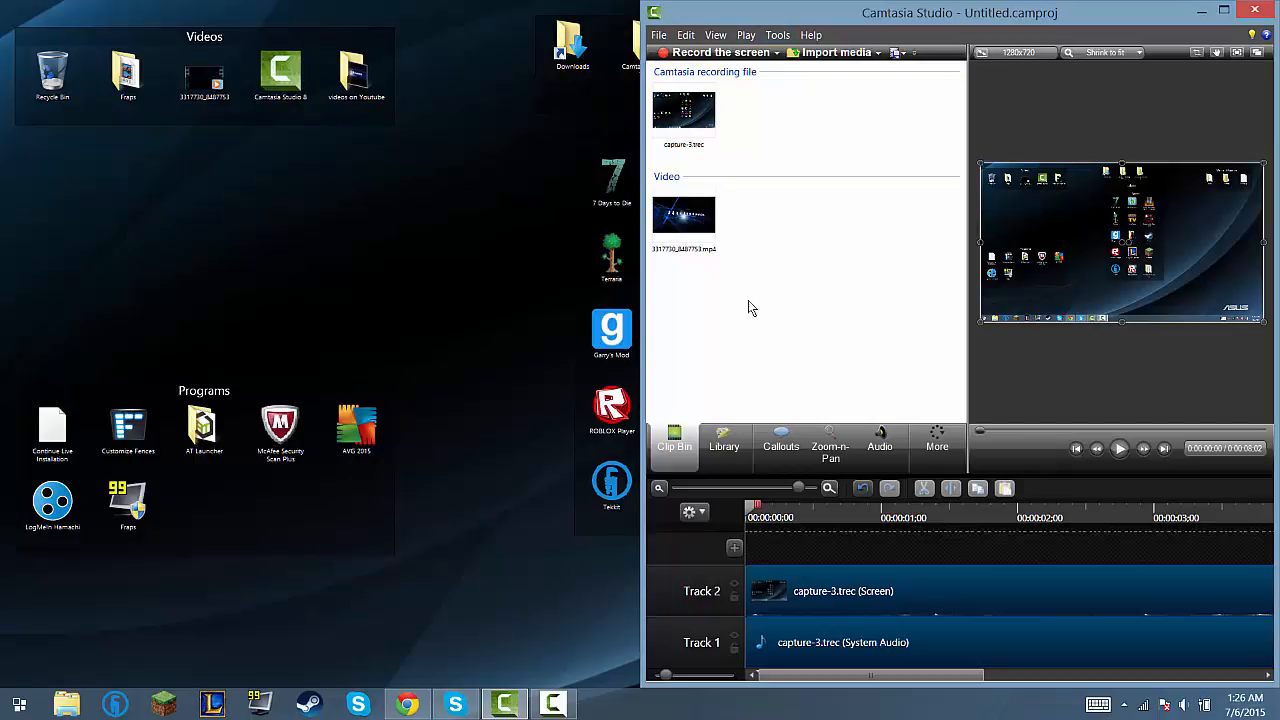
drag(1119, 244, 1120, 242)
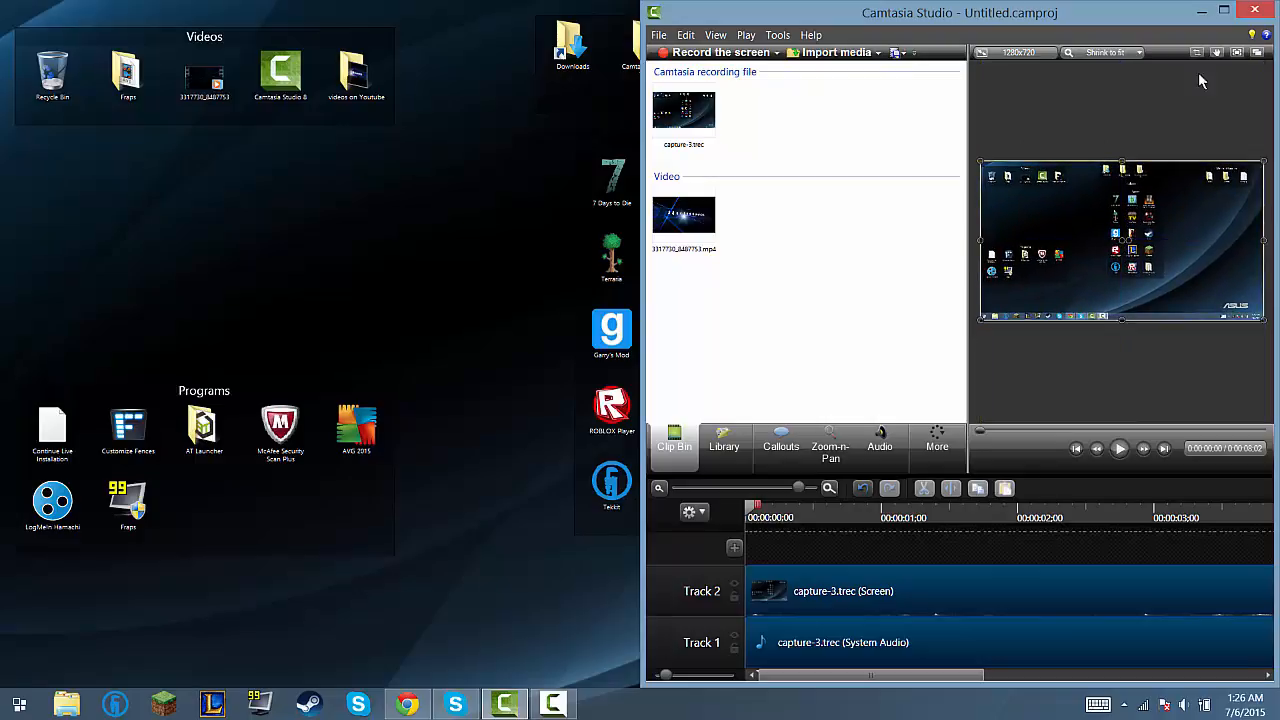
click(1230, 10)
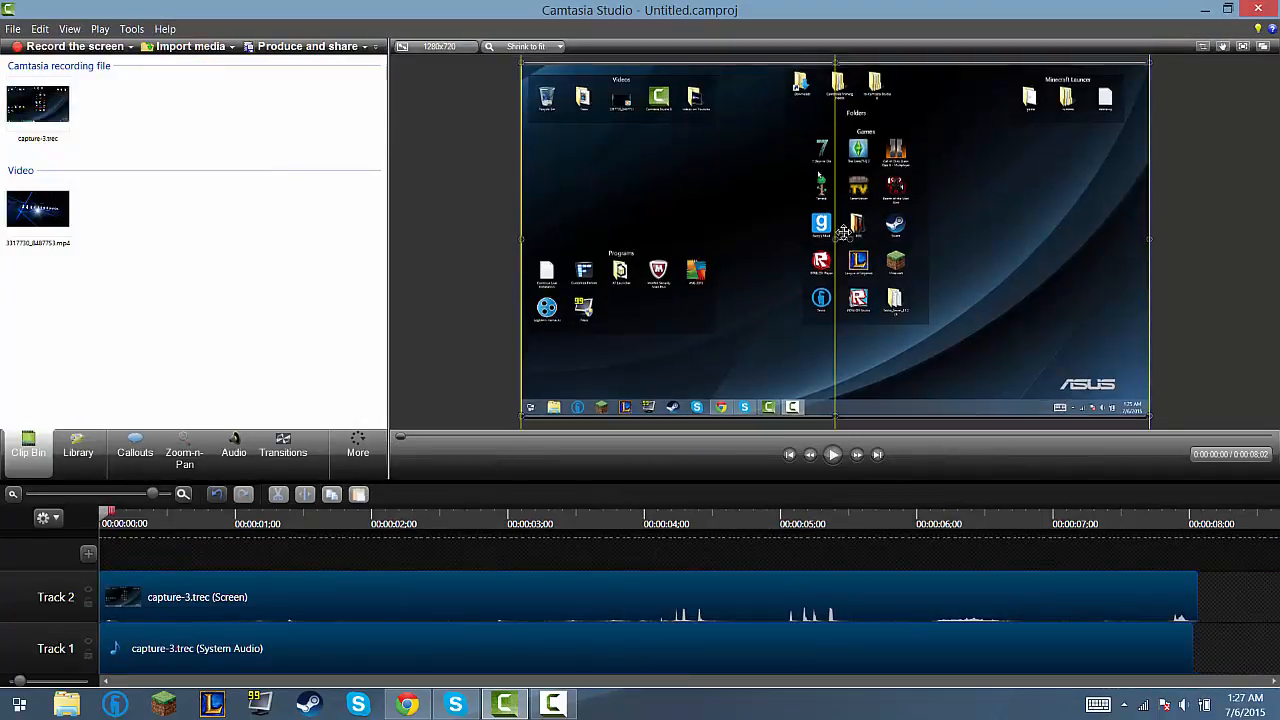
Step: Realign the screen recording with the edges and centre of the preview canvas
drag(848, 216, 848, 224)
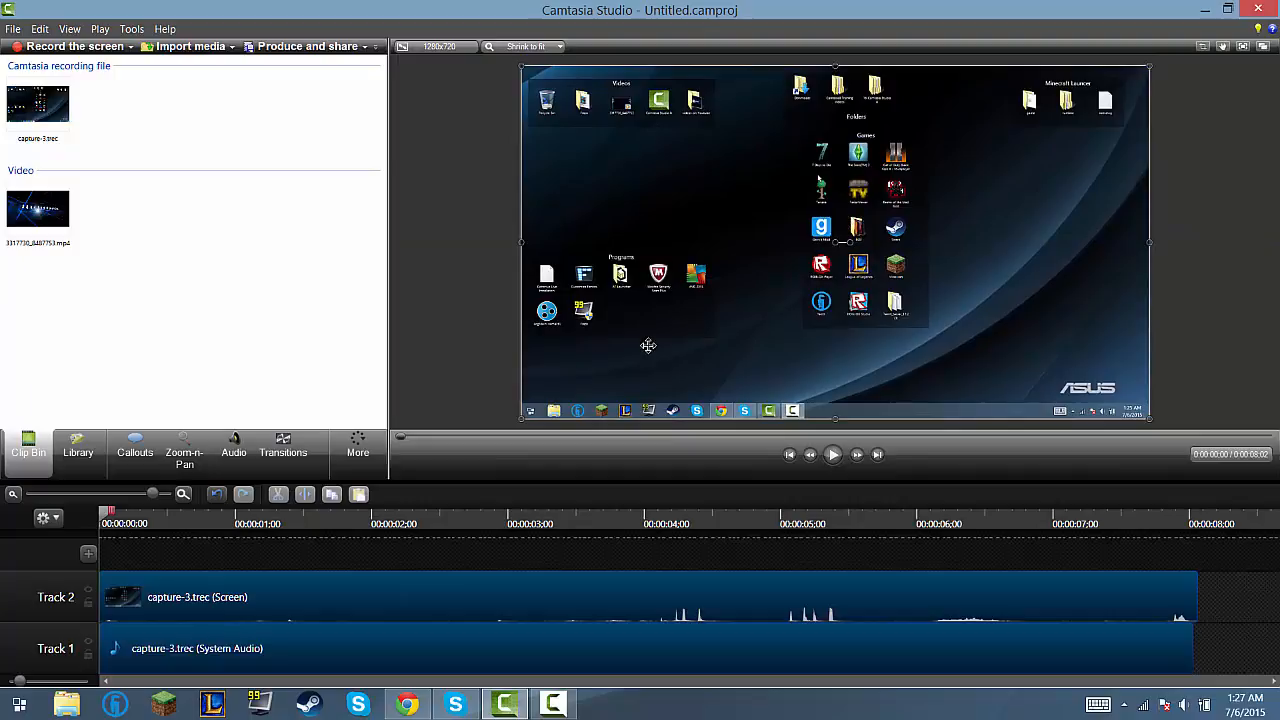
drag(648, 345, 675, 248)
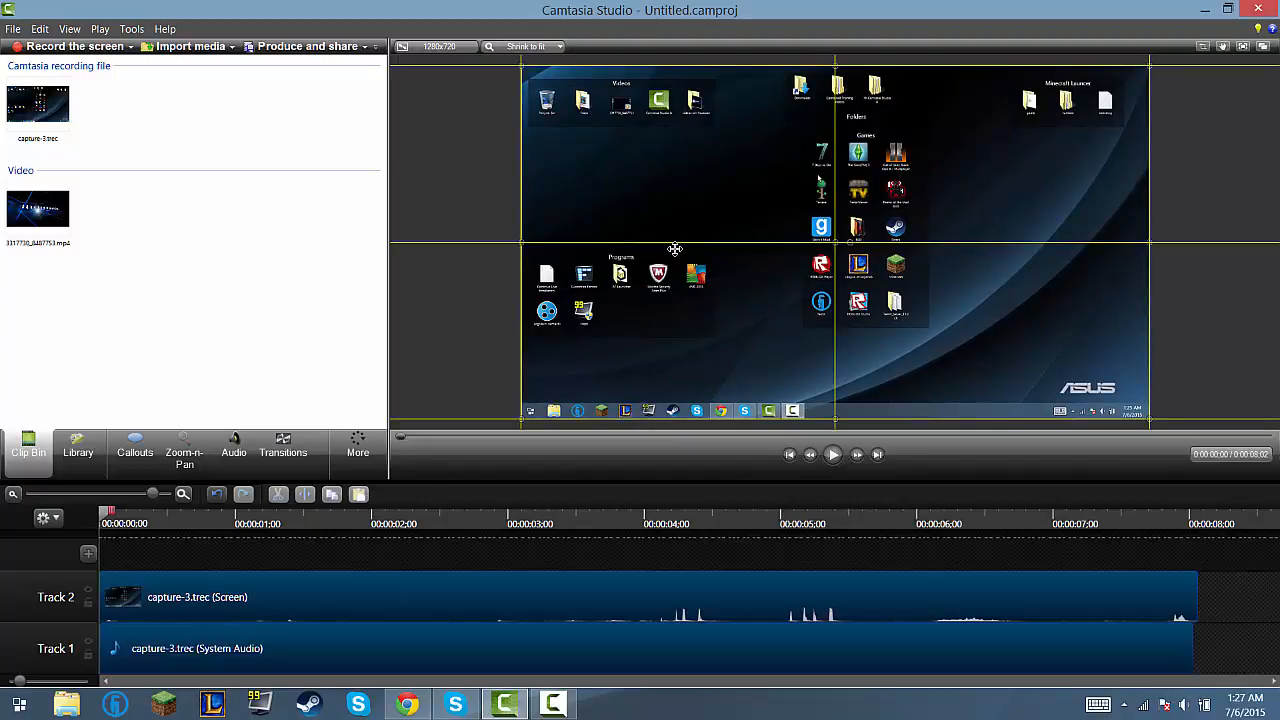
drag(675, 248, 675, 248)
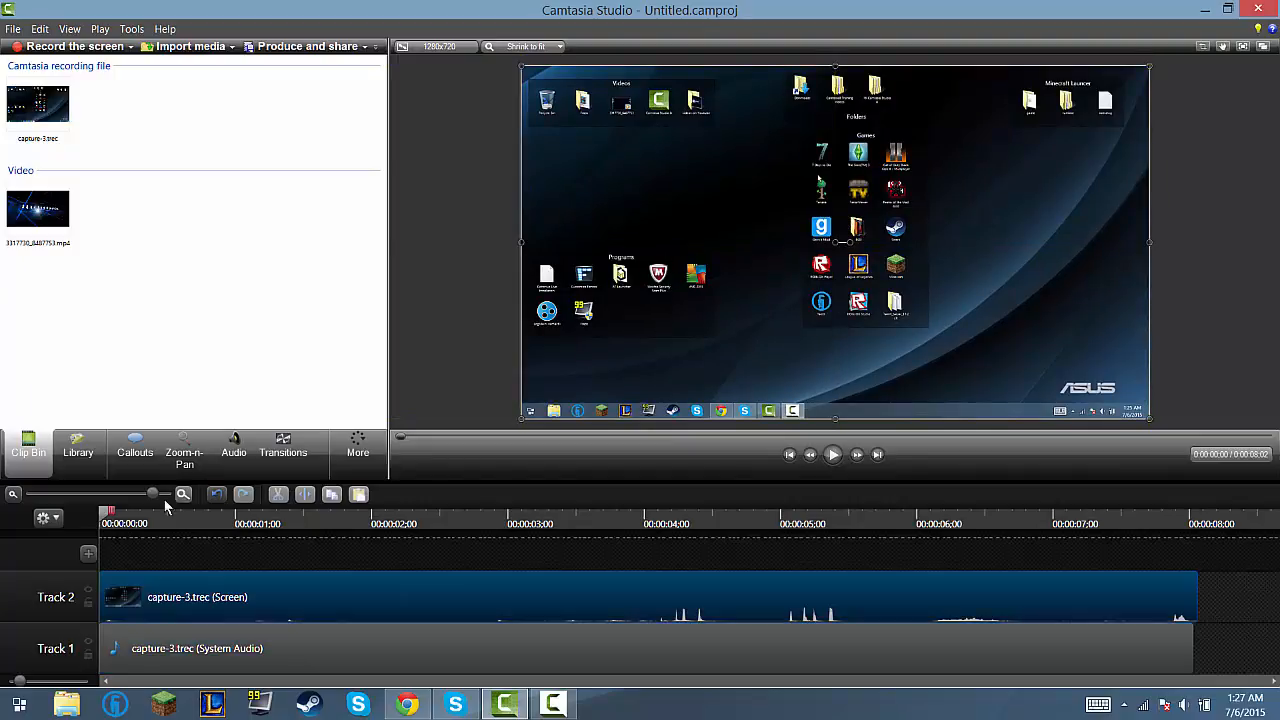
Step: Place 3317730_8487753.mp4 on a new Track 3 starting at 00:00:00;00
drag(150, 494, 300, 513)
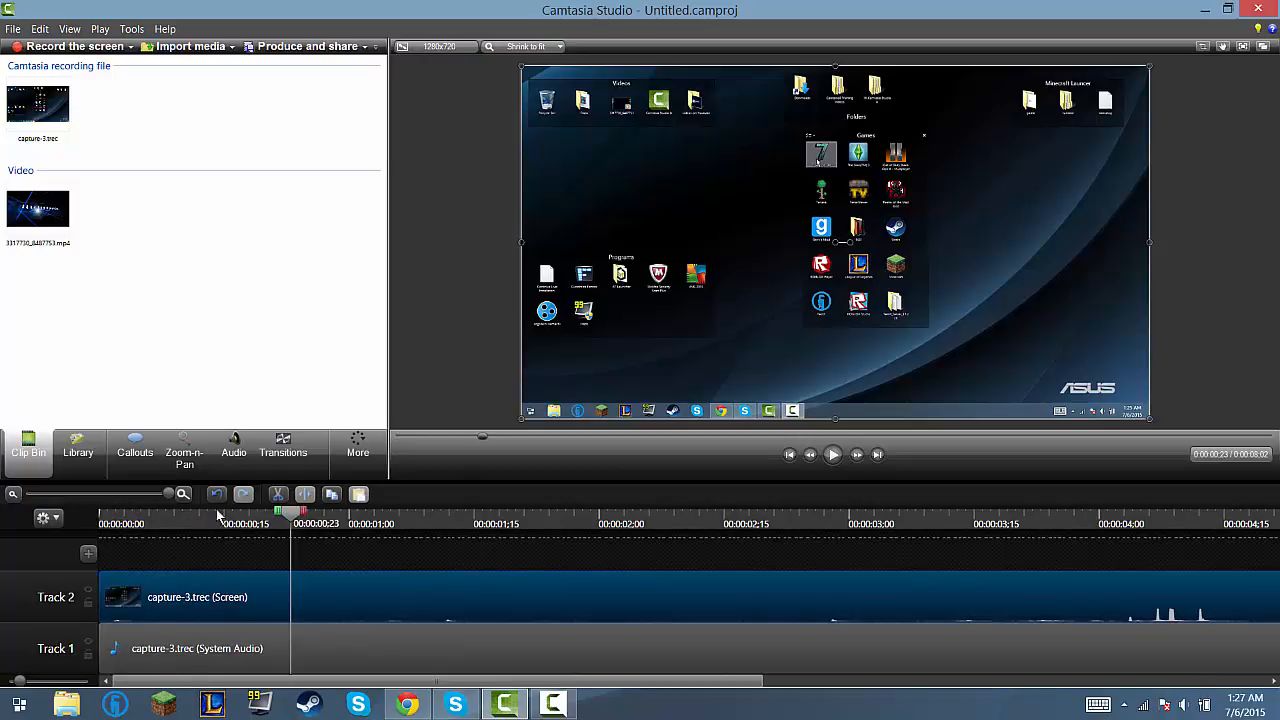
drag(165, 494, 1, 526)
drag(47, 203, 216, 560)
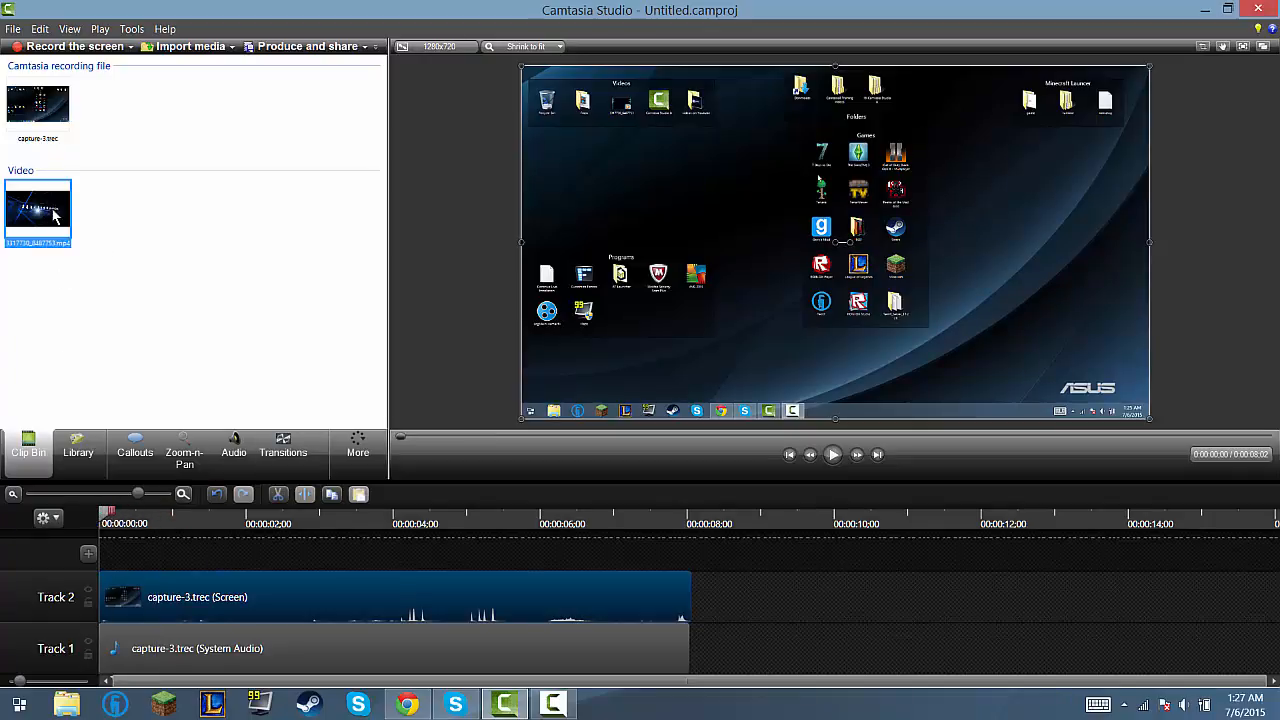
drag(188, 492, 174, 578)
drag(287, 553, 216, 555)
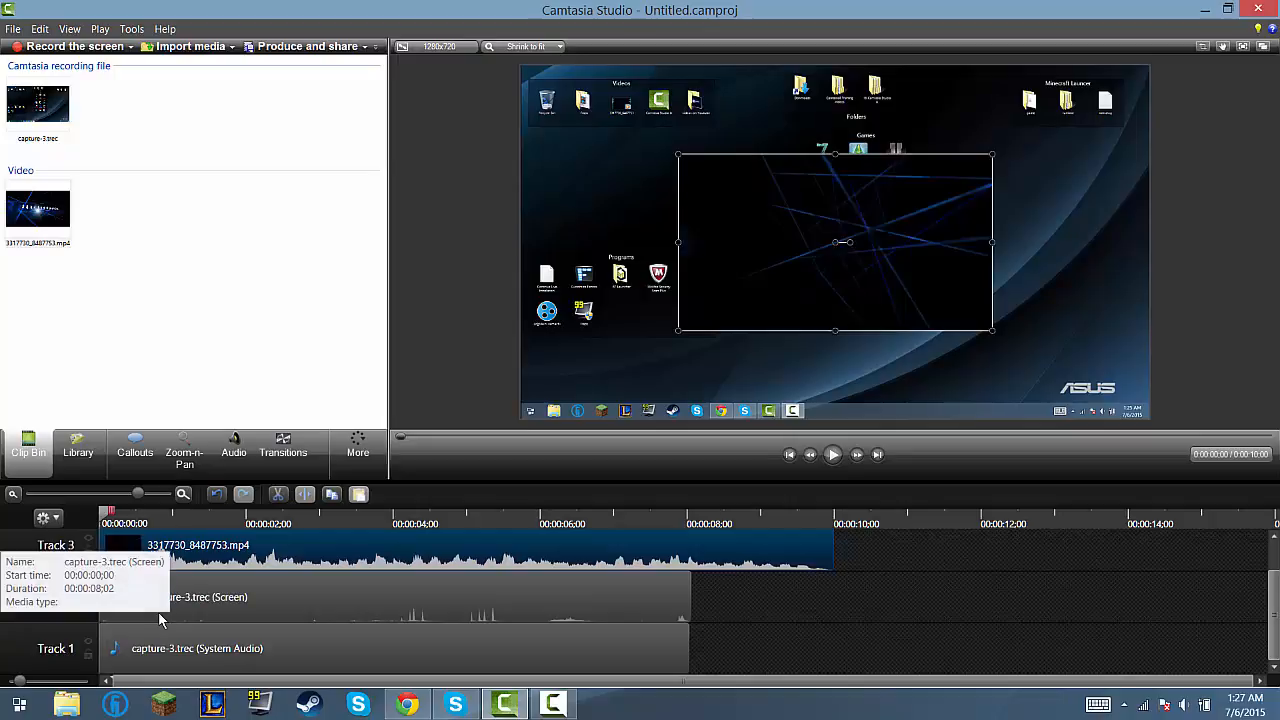
Step: Move the capture-3.trec screen and system audio clips to start at 00:00:10;00, directly after the intro video
click(192, 608)
drag(192, 608, 880, 597)
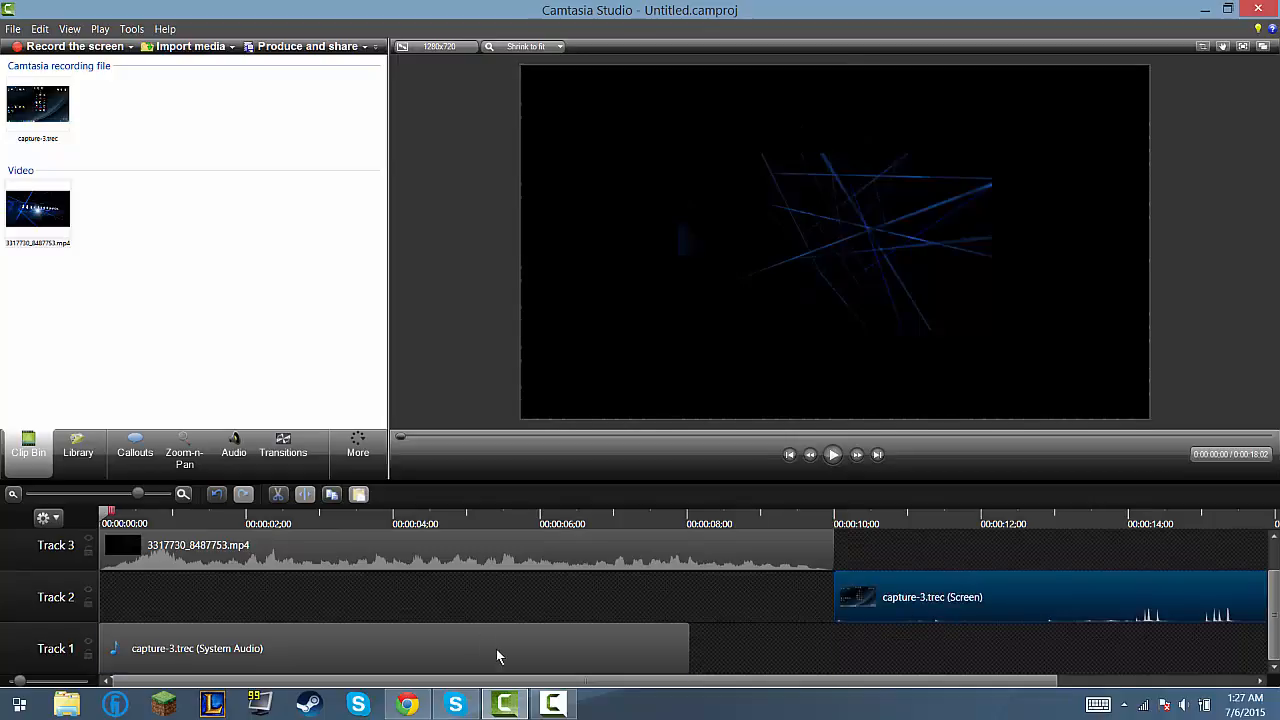
drag(496, 656, 1206, 644)
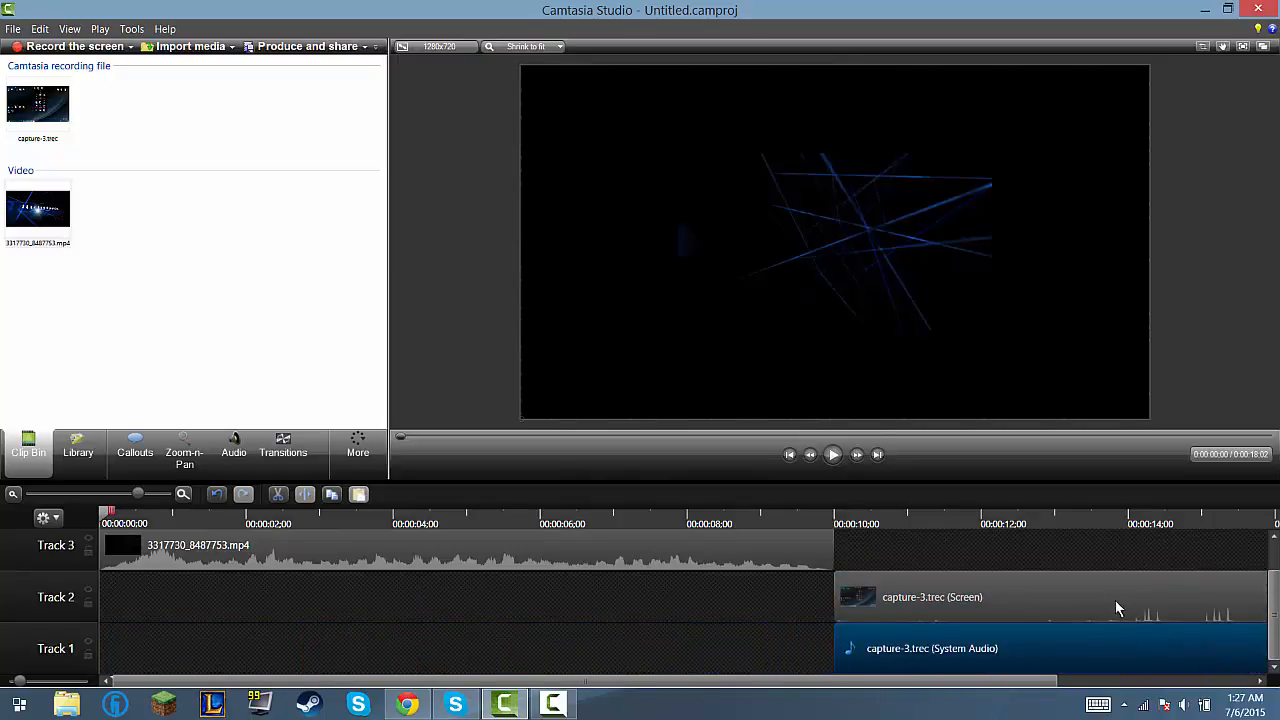
mouse_move(1117, 607)
mouse_down()
mouse_move(1117, 537)
mouse_move(1111, 603)
mouse_up()
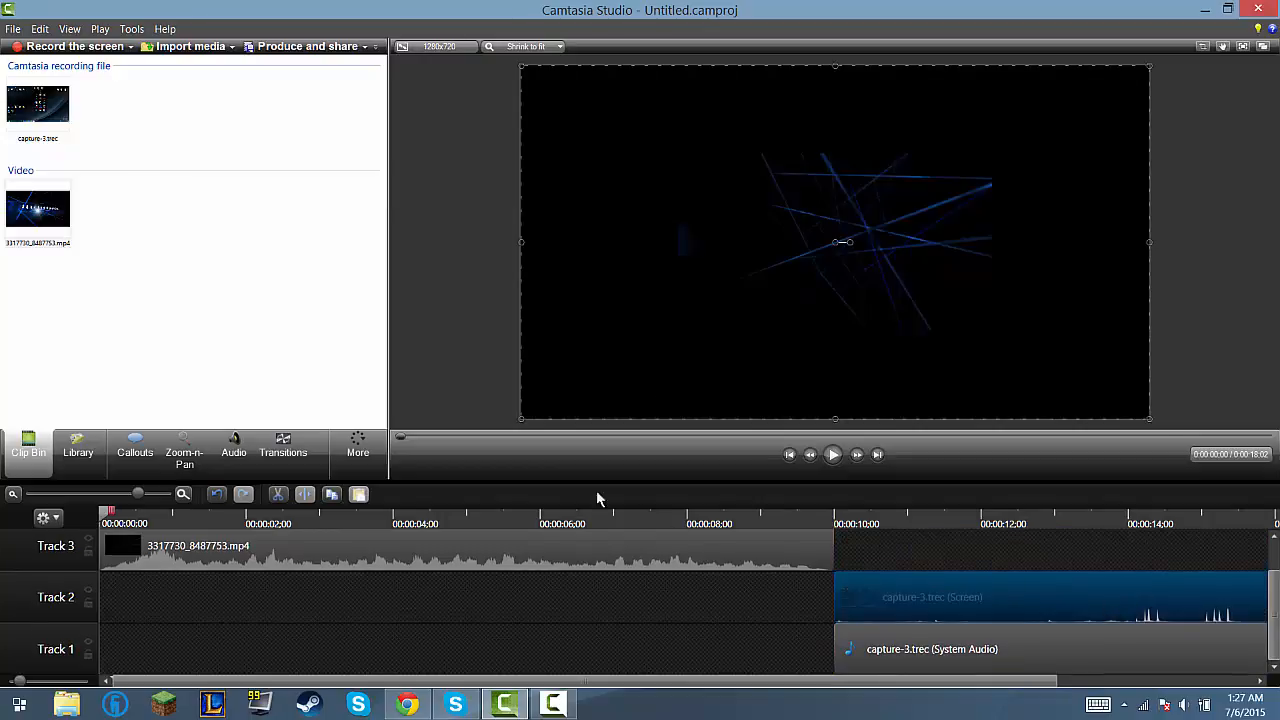
Step: Move the intro video to the canvas's upper-left corner and stretch it to fill the whole 1280x720 canvas
drag(840, 230, 680, 138)
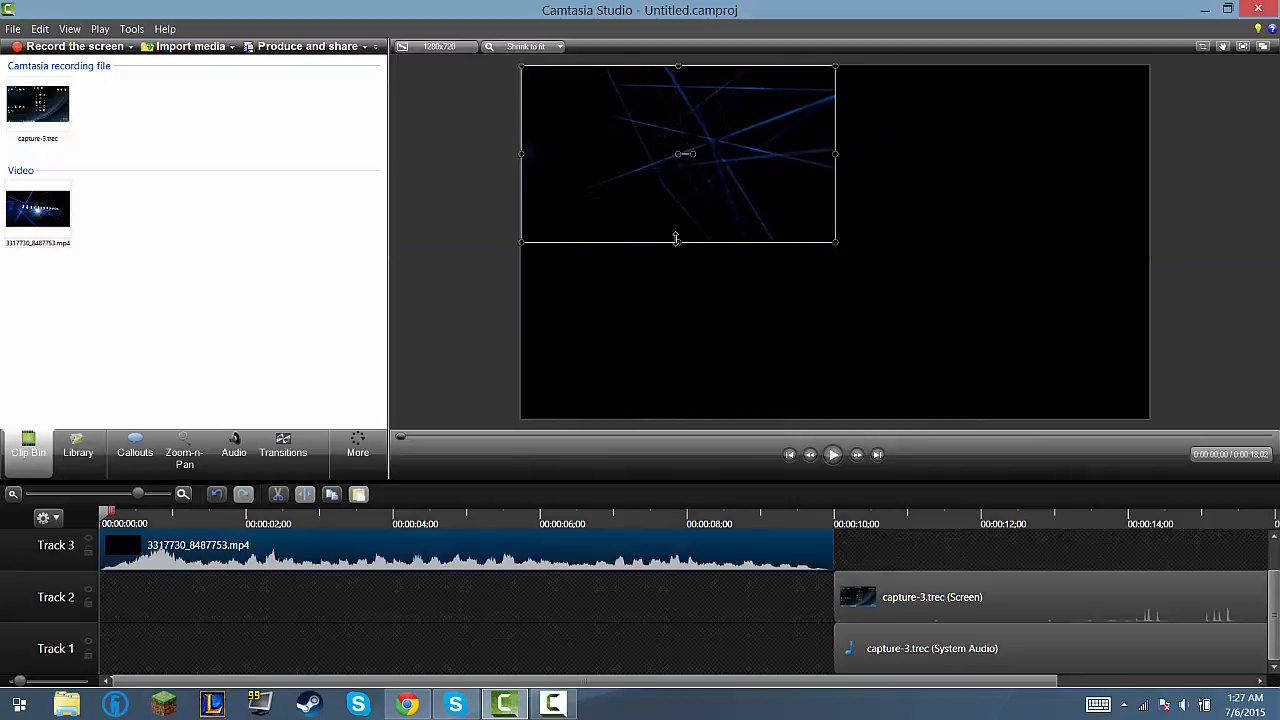
drag(676, 239, 678, 421)
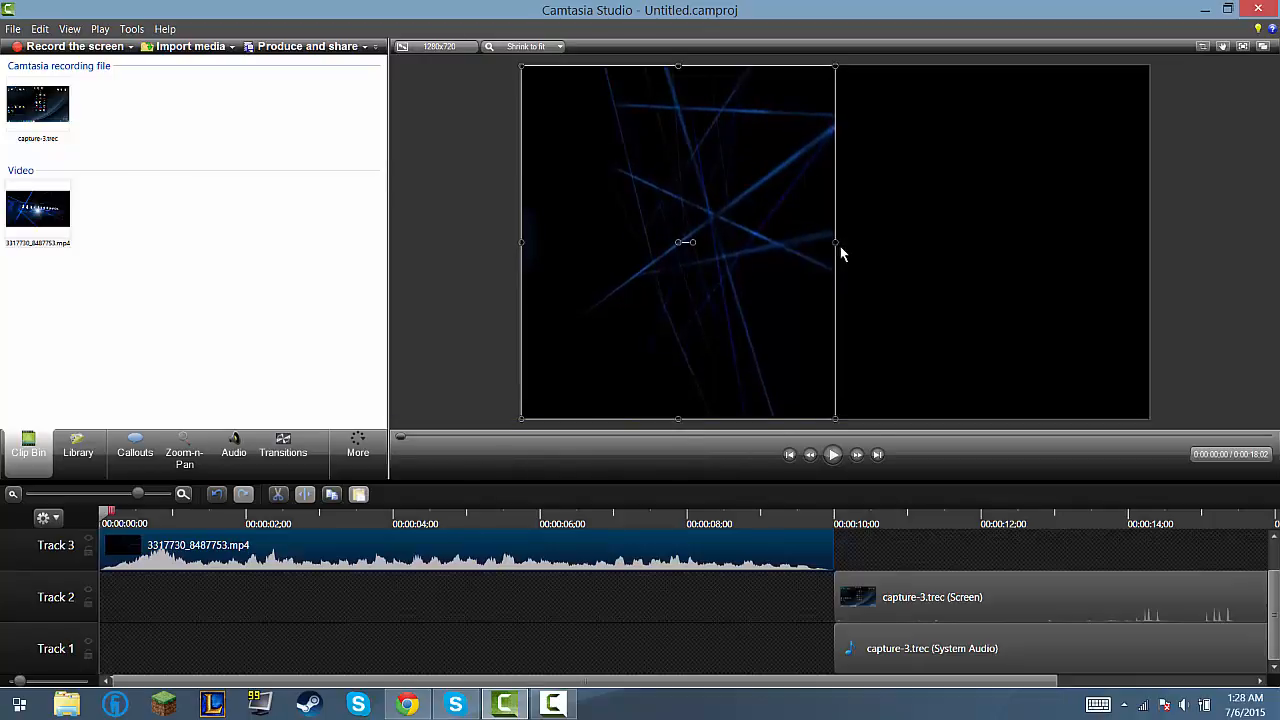
drag(835, 244, 1160, 284)
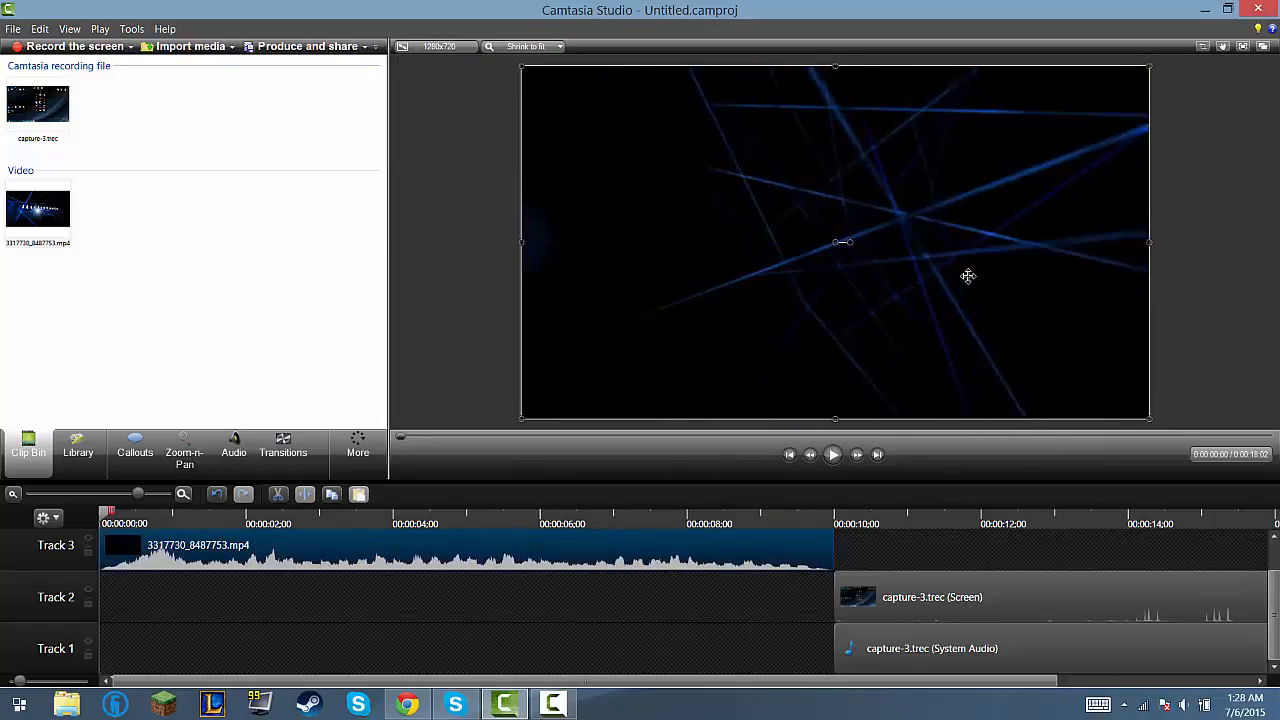
click(966, 274)
mouse_move(773, 238)
mouse_down()
mouse_move(731, 237)
mouse_move(767, 238)
mouse_up()
Step: Play back the intro, its changeover to the screen recording, and the recording from 00:00:10;00
click(833, 454)
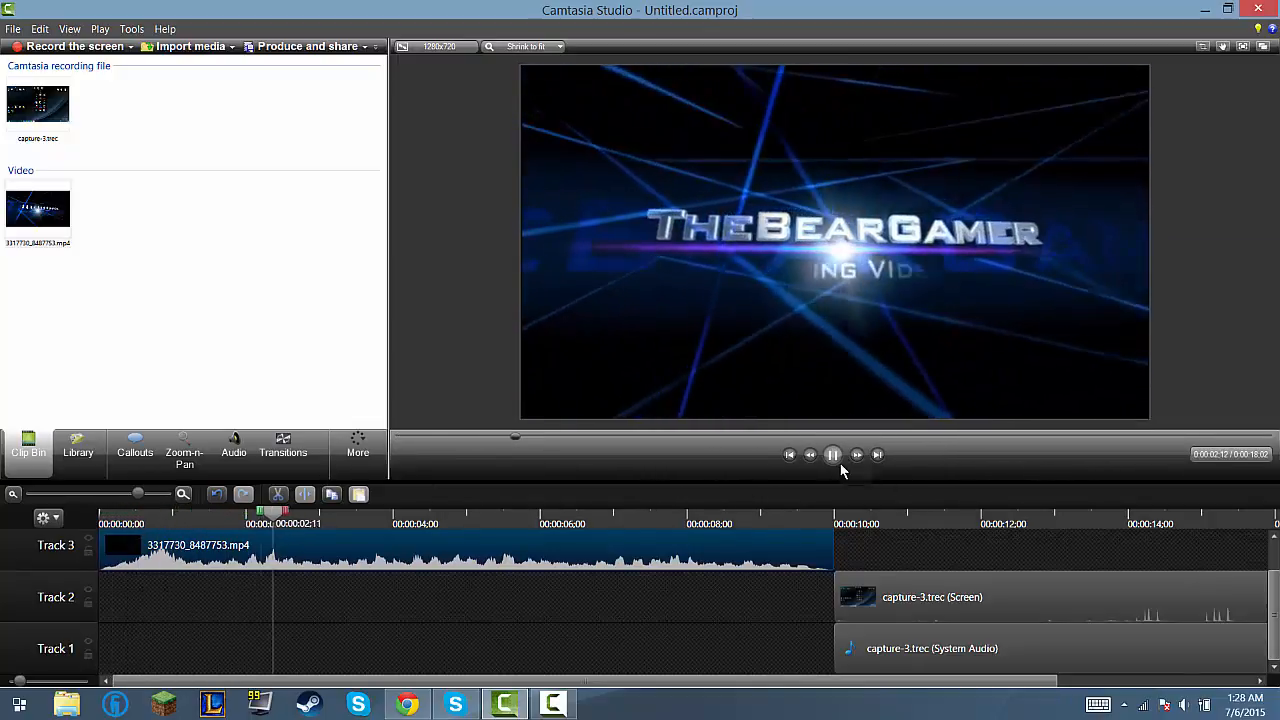
drag(312, 512, 845, 497)
click(833, 454)
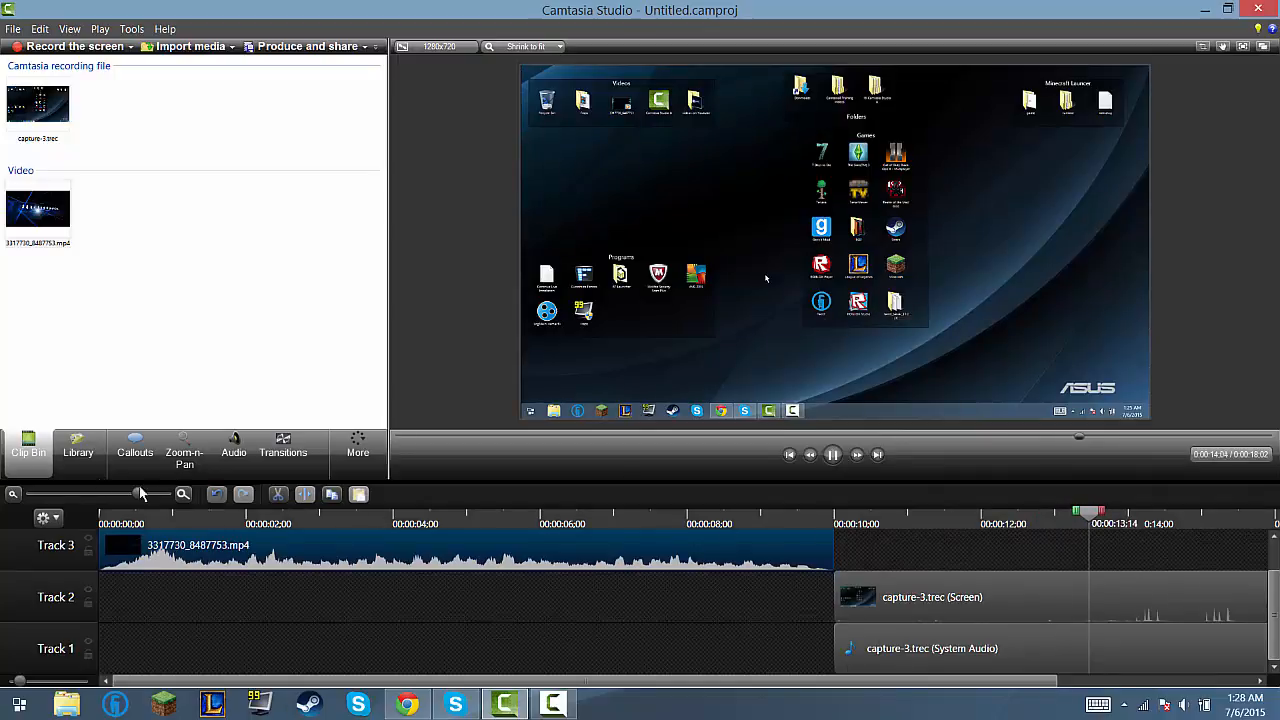
drag(140, 494, 114, 494)
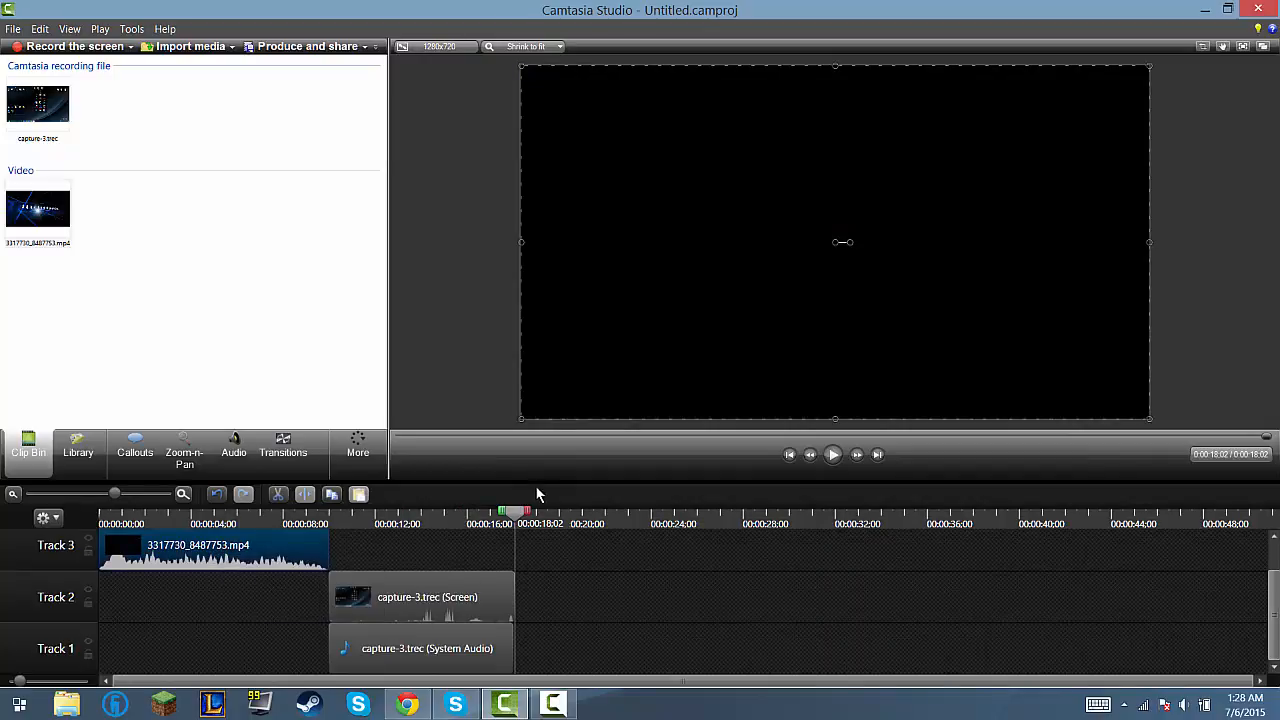
drag(515, 528, 323, 502)
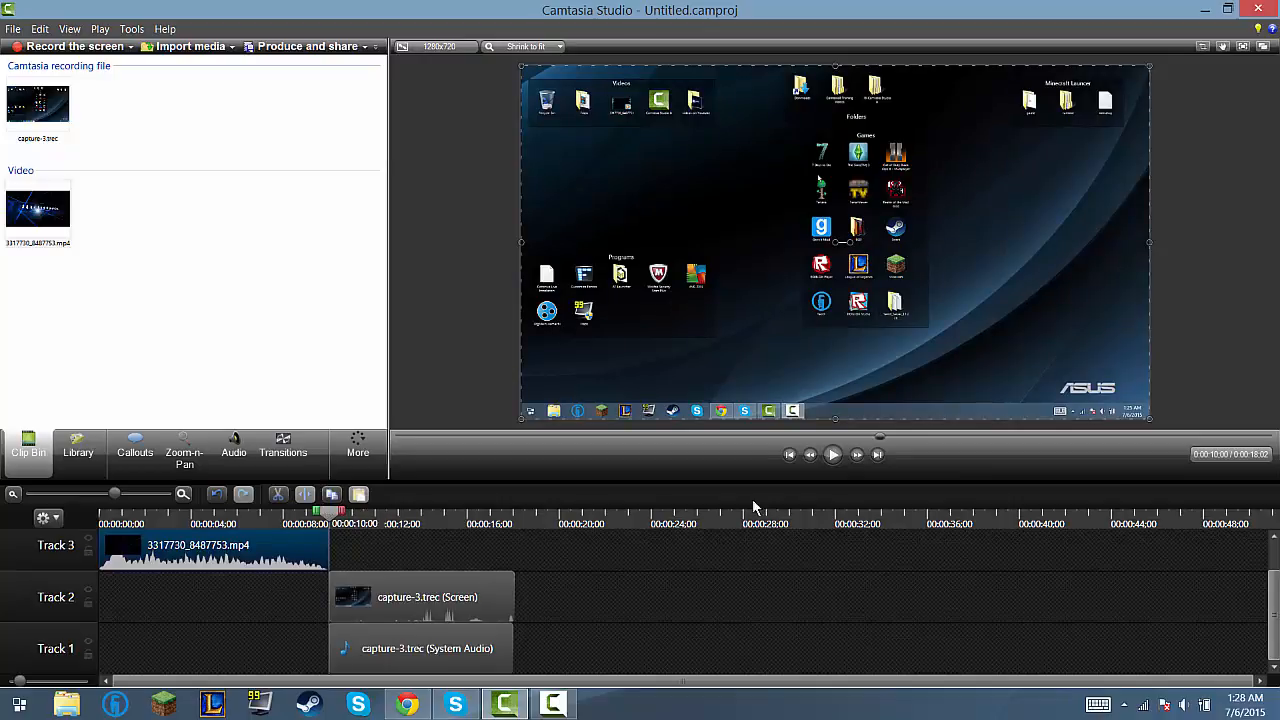
click(833, 455)
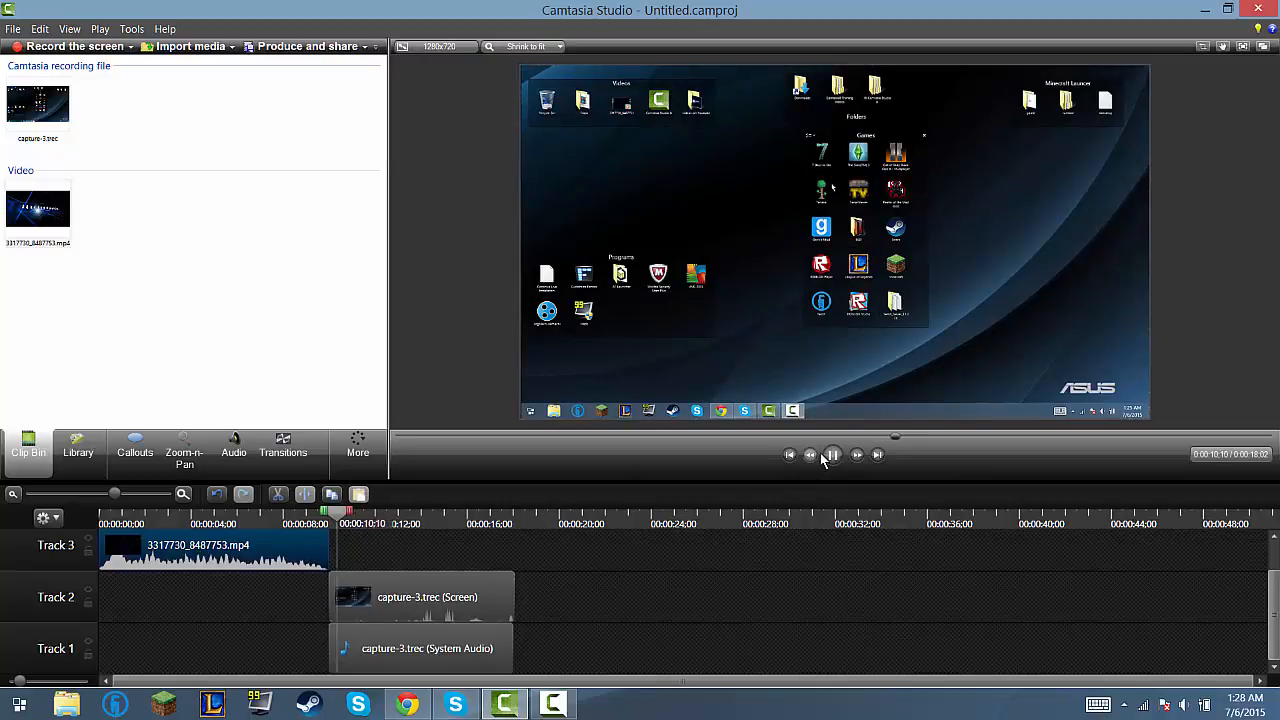
click(833, 455)
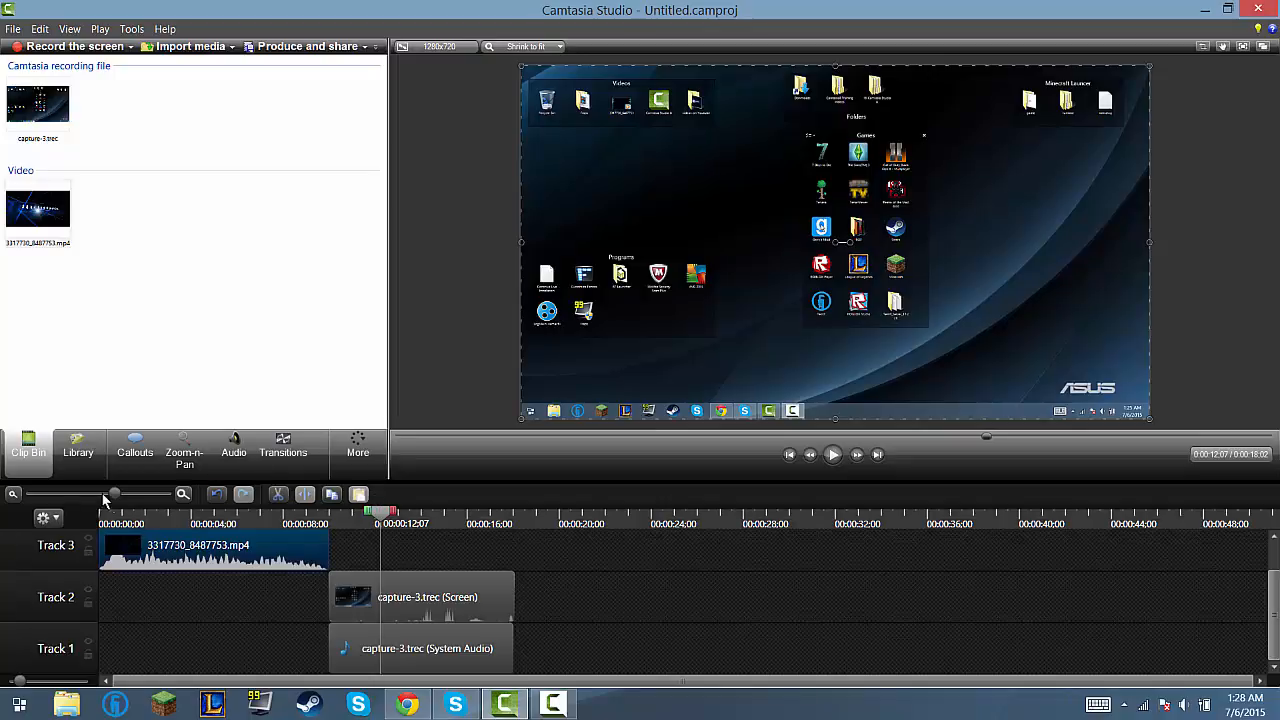
drag(112, 496, 130, 503)
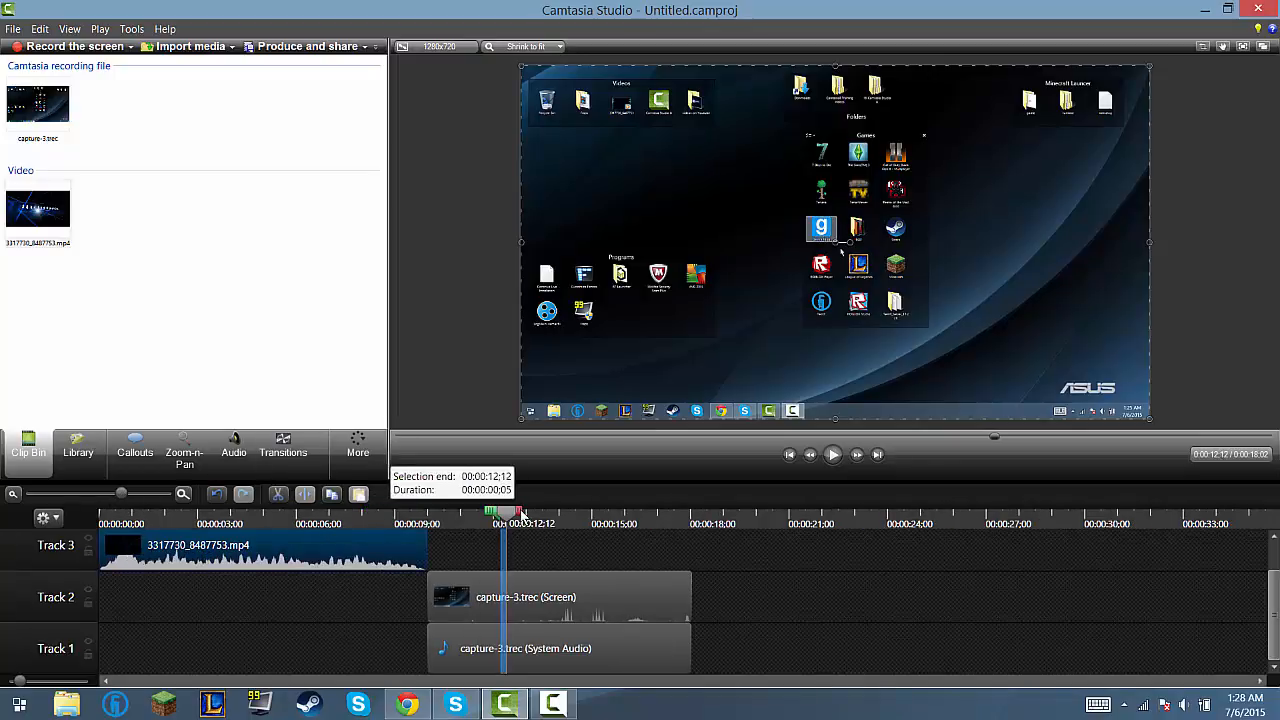
drag(492, 520, 472, 518)
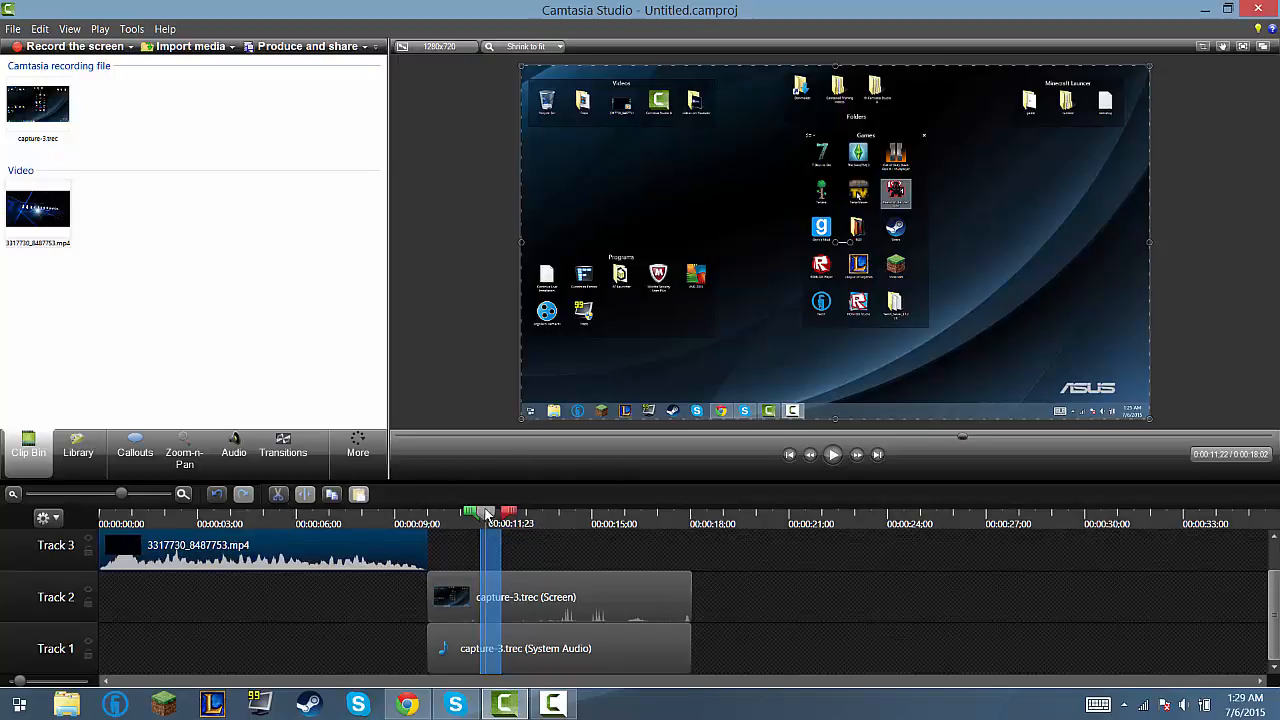
mouse_move(472, 513)
mouse_down()
mouse_move(498, 515)
mouse_move(422, 570)
mouse_up()
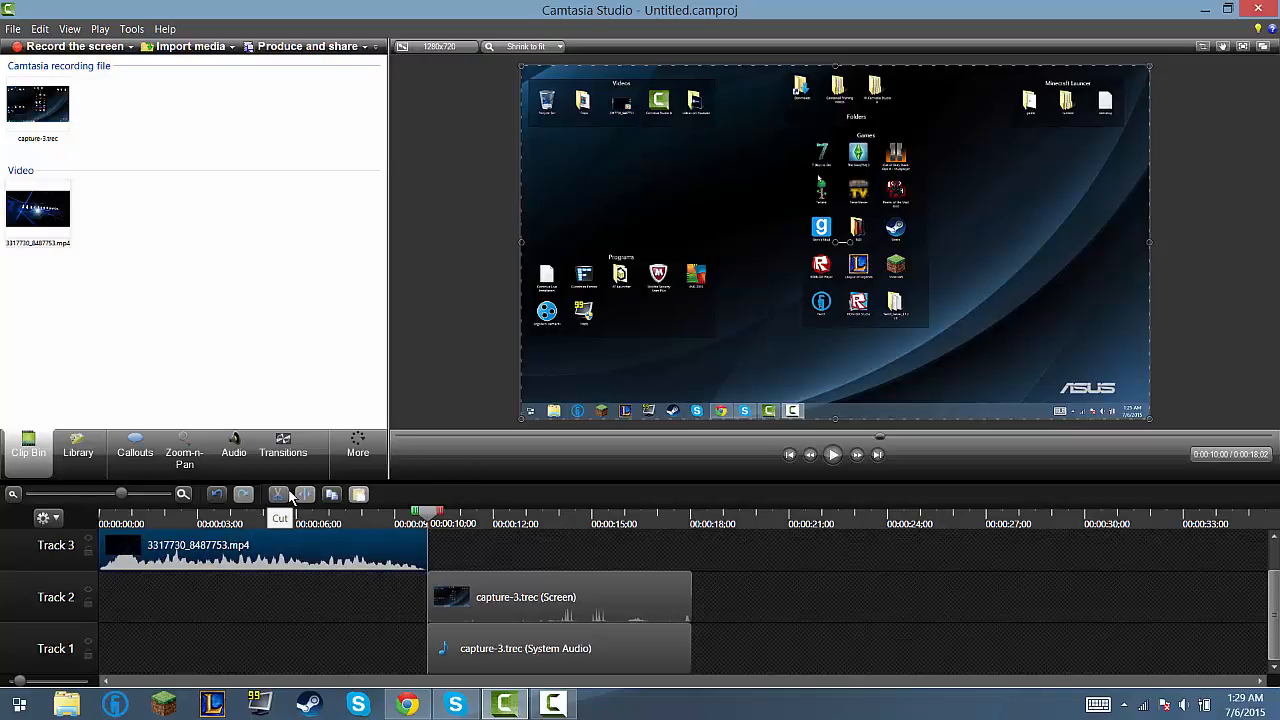
Step: Cut a short section starting at 00:00:10;27 out of the capture-3.trec screen and system audio clips
click(833, 454)
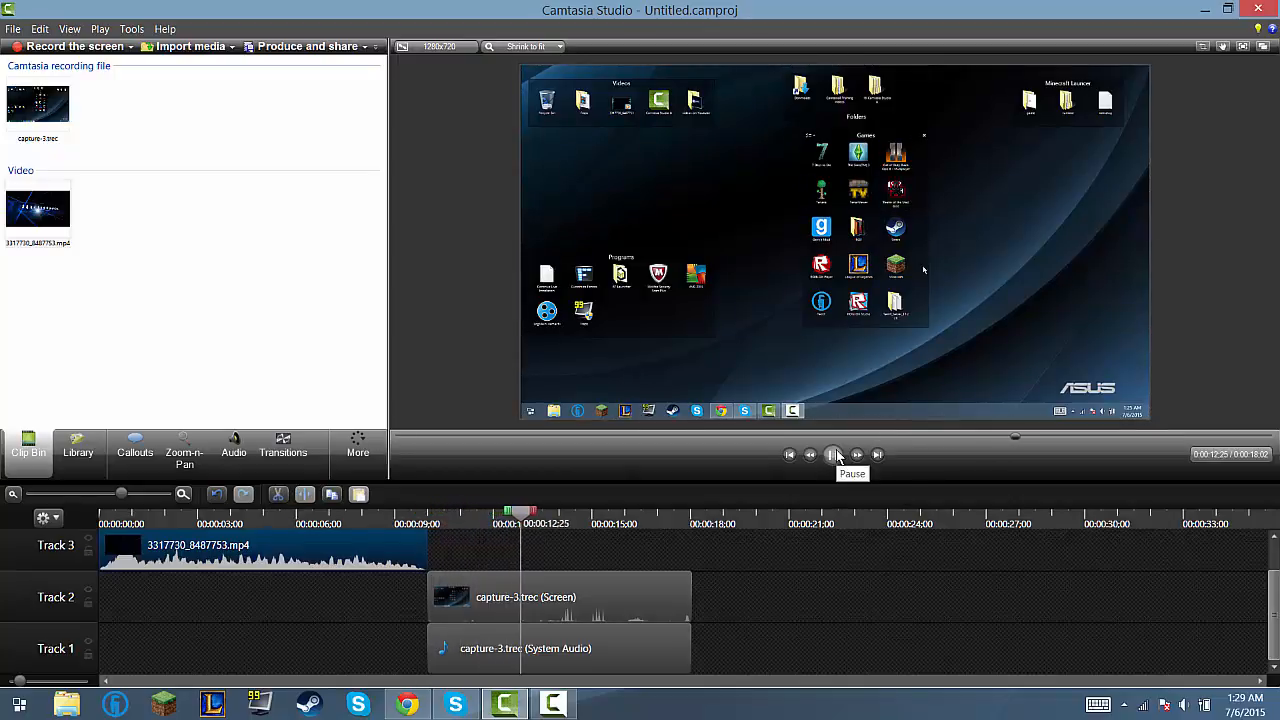
click(820, 243)
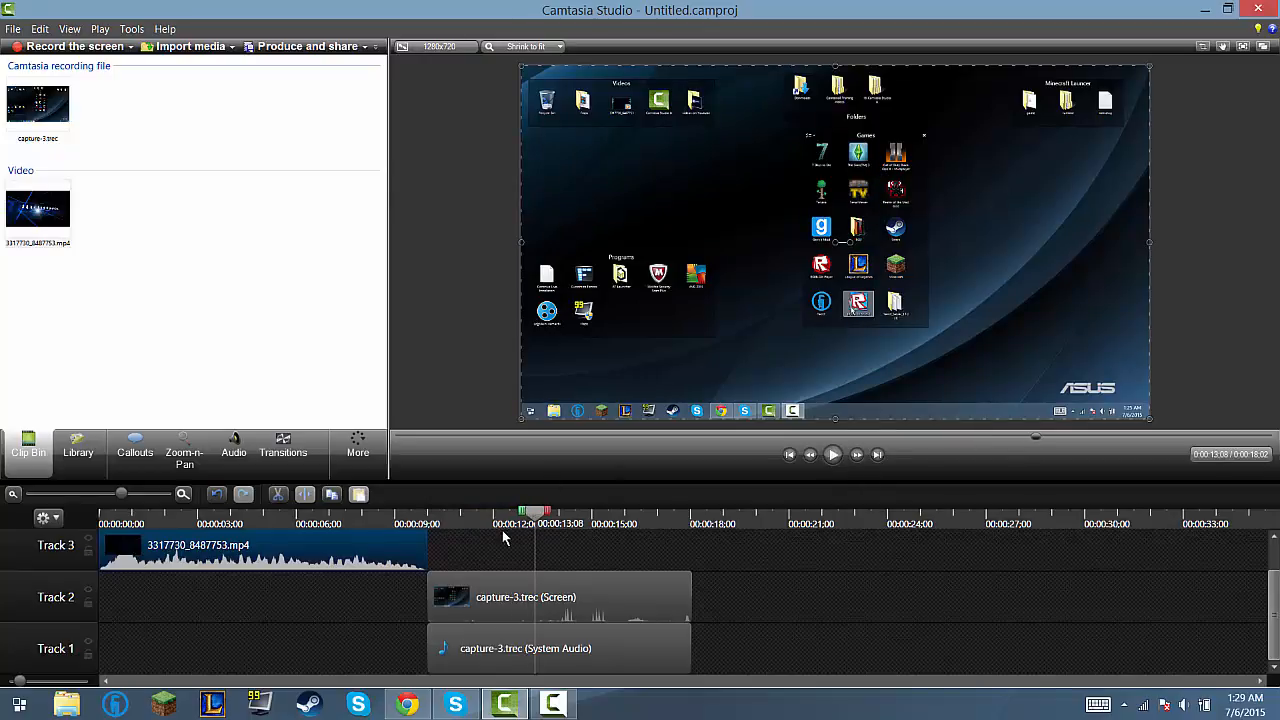
mouse_move(475, 515)
mouse_down()
mouse_move(453, 515)
mouse_move(492, 515)
mouse_up()
click(278, 494)
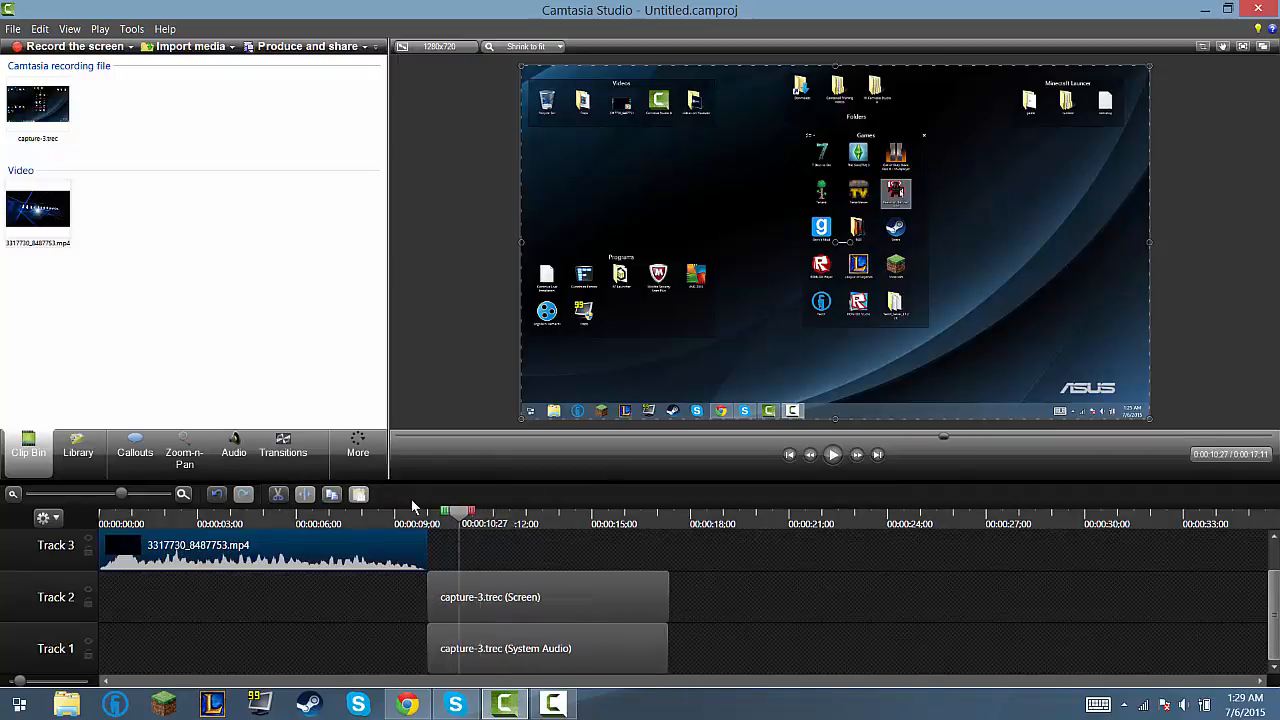
Step: Play back the screen recording from 00:00:10;00 to review the cut
drag(456, 512, 430, 512)
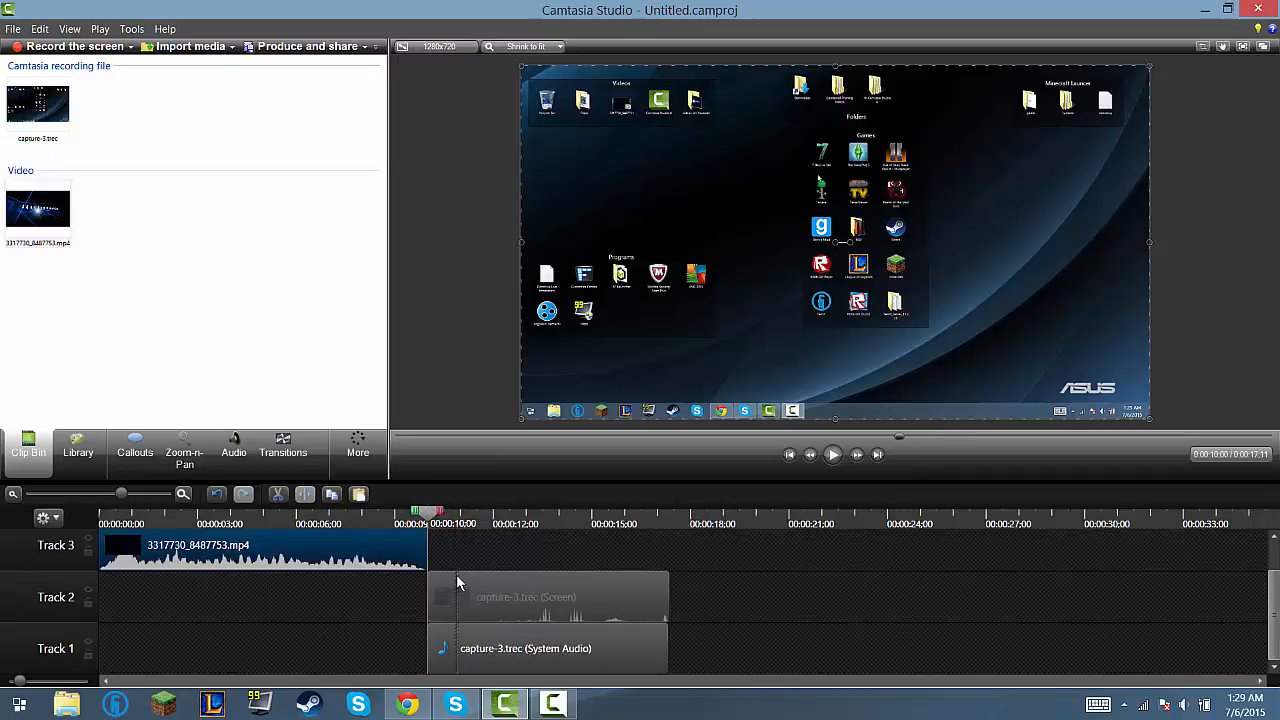
click(835, 456)
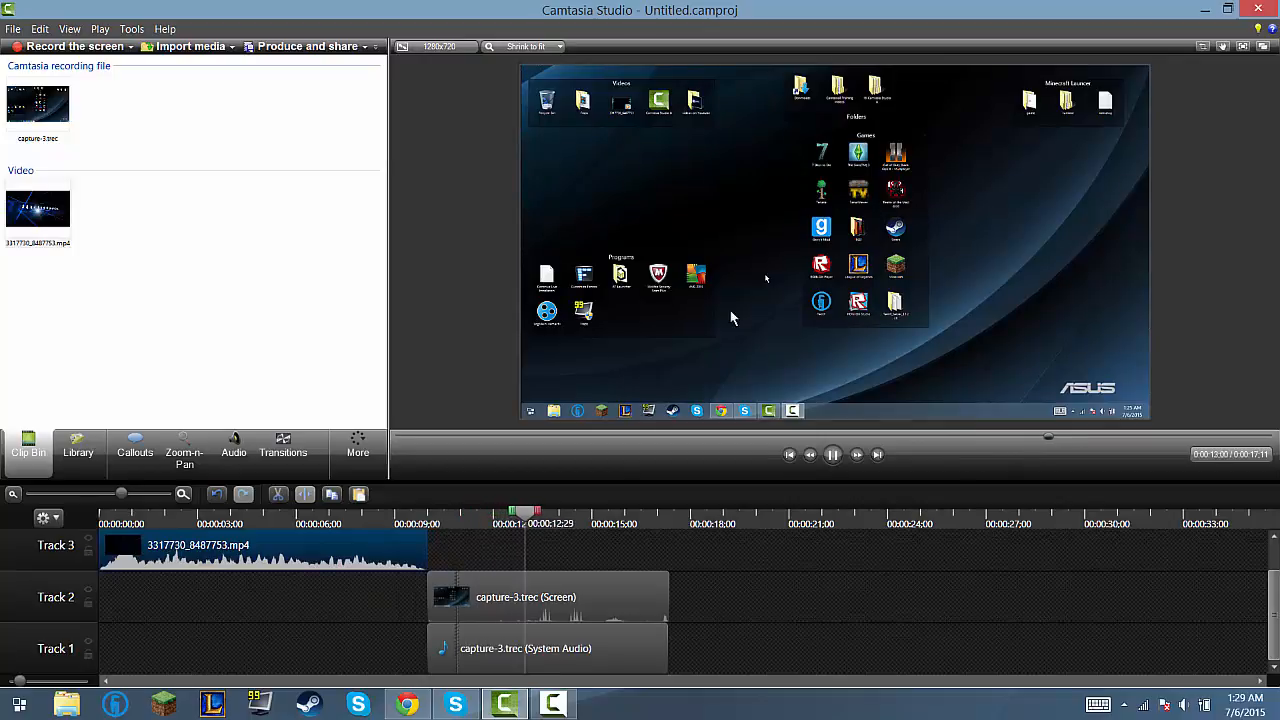
drag(557, 517, 445, 525)
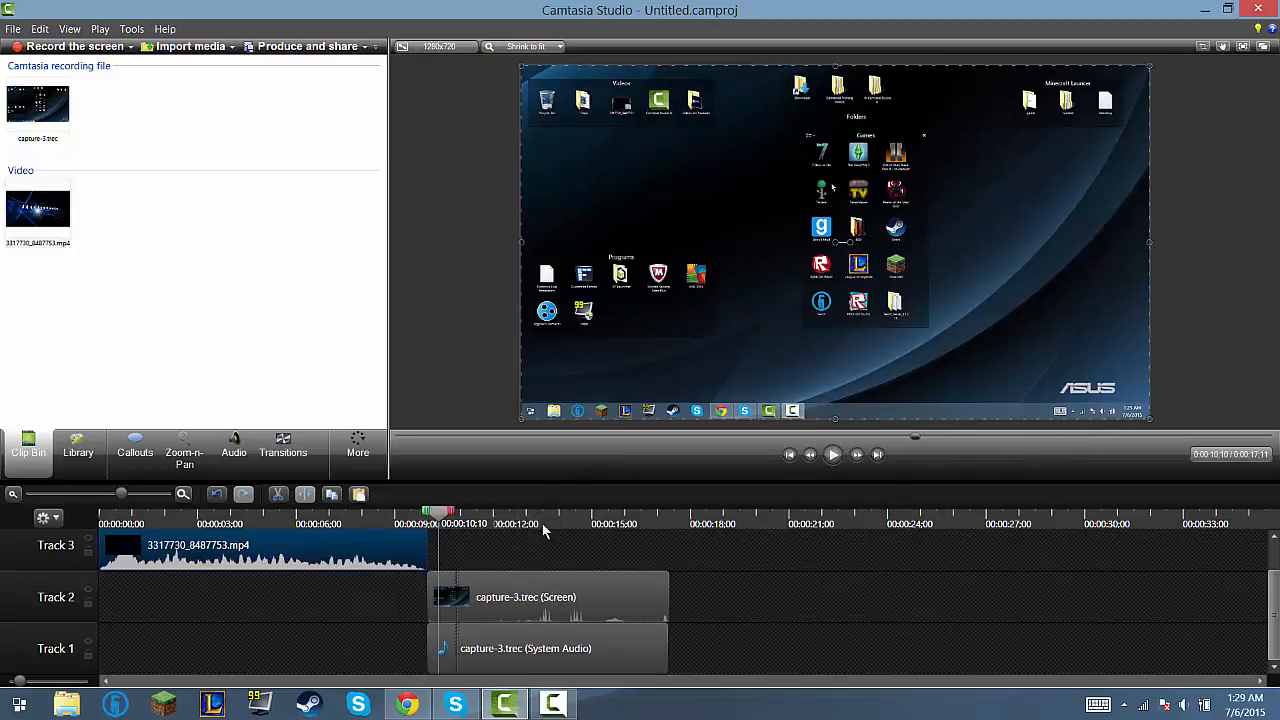
click(833, 455)
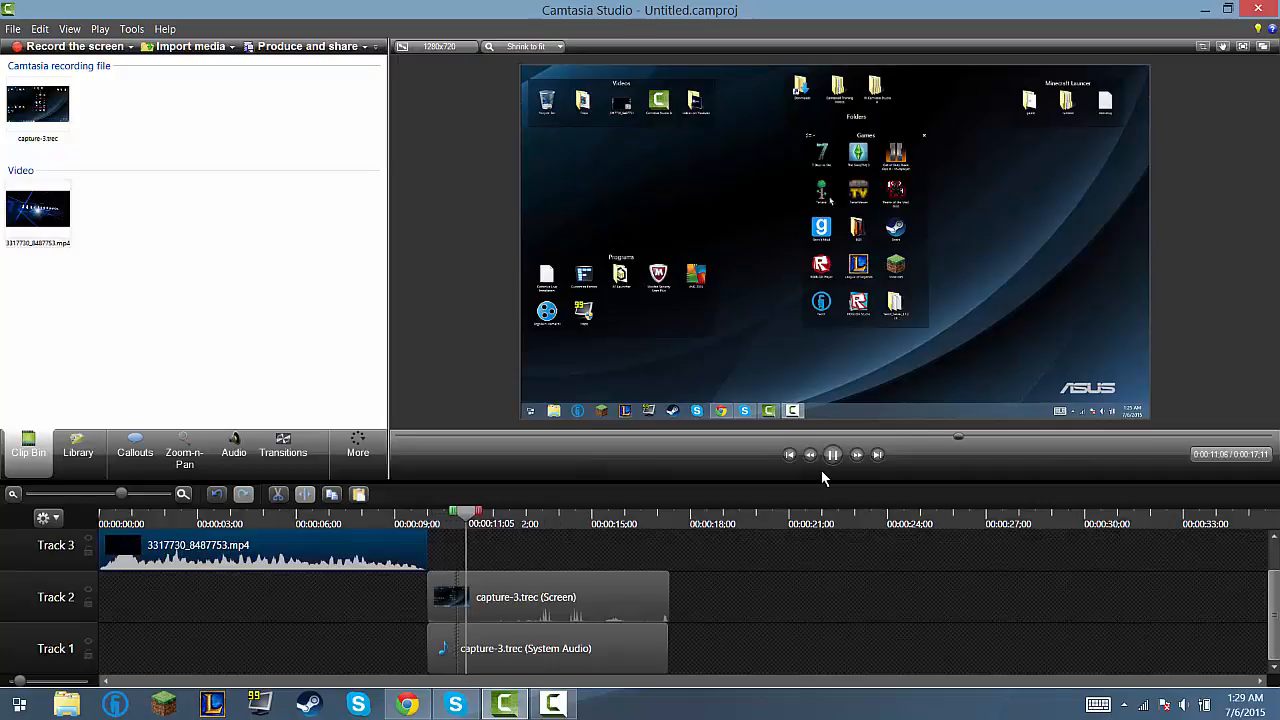
Step: Add a filled rounded rectangle callout with text support at 00:00:10;00, where the screen recording starts
drag(482, 525, 425, 540)
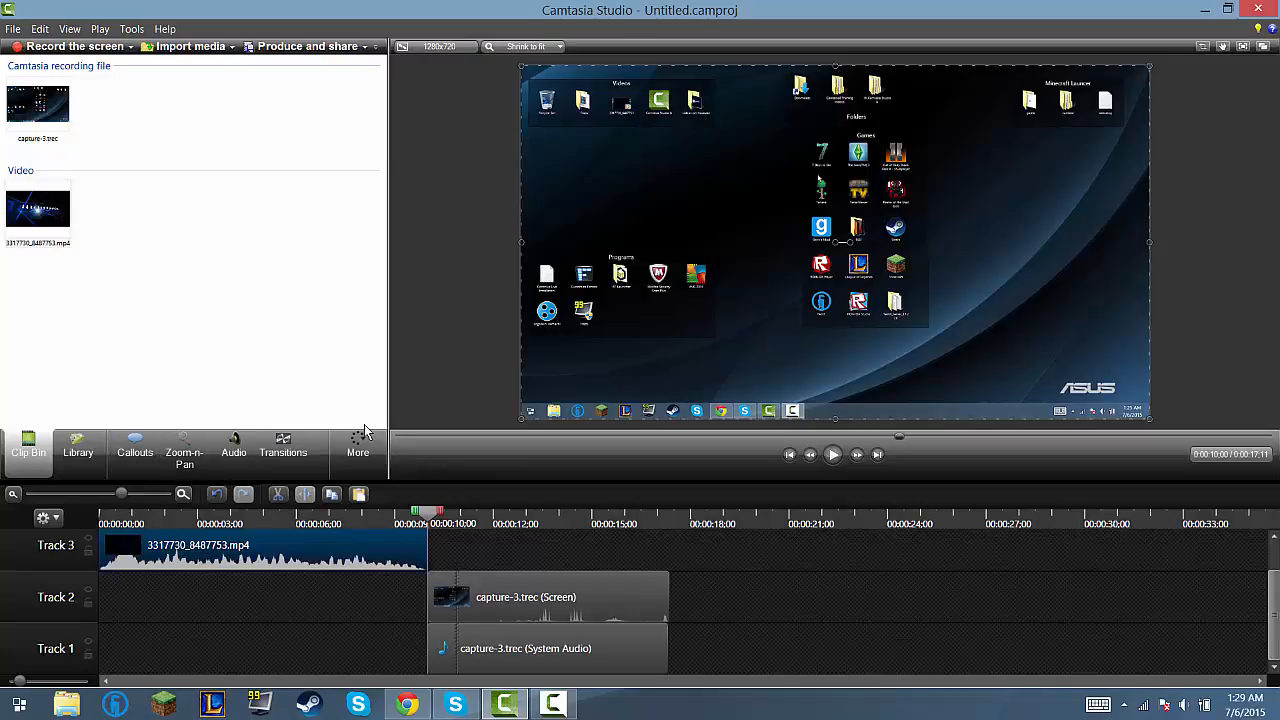
click(136, 449)
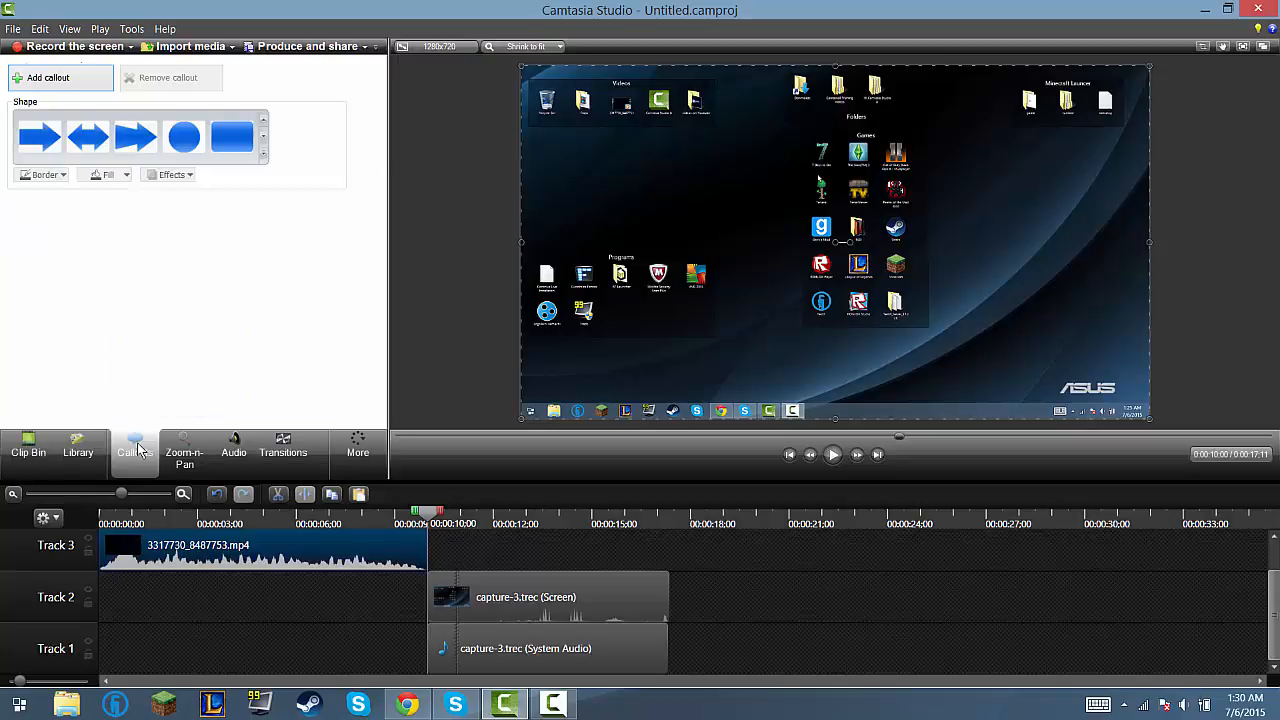
click(264, 153)
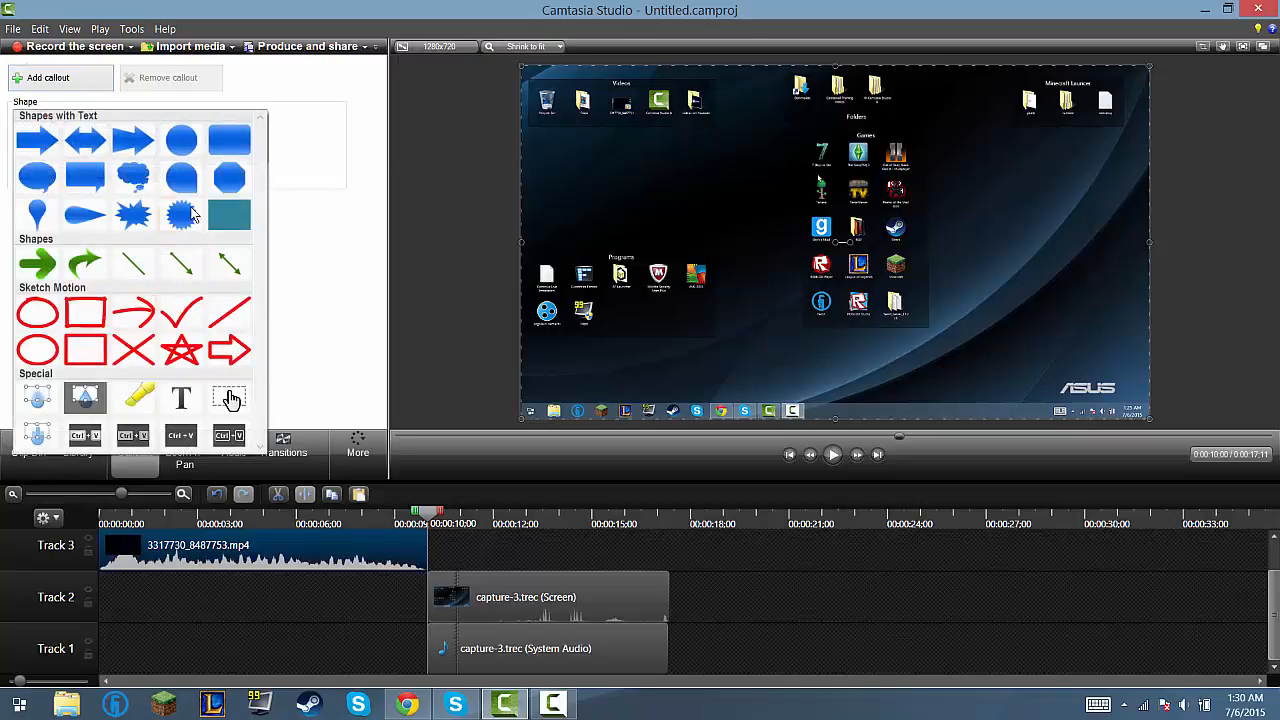
click(229, 140)
click(822, 274)
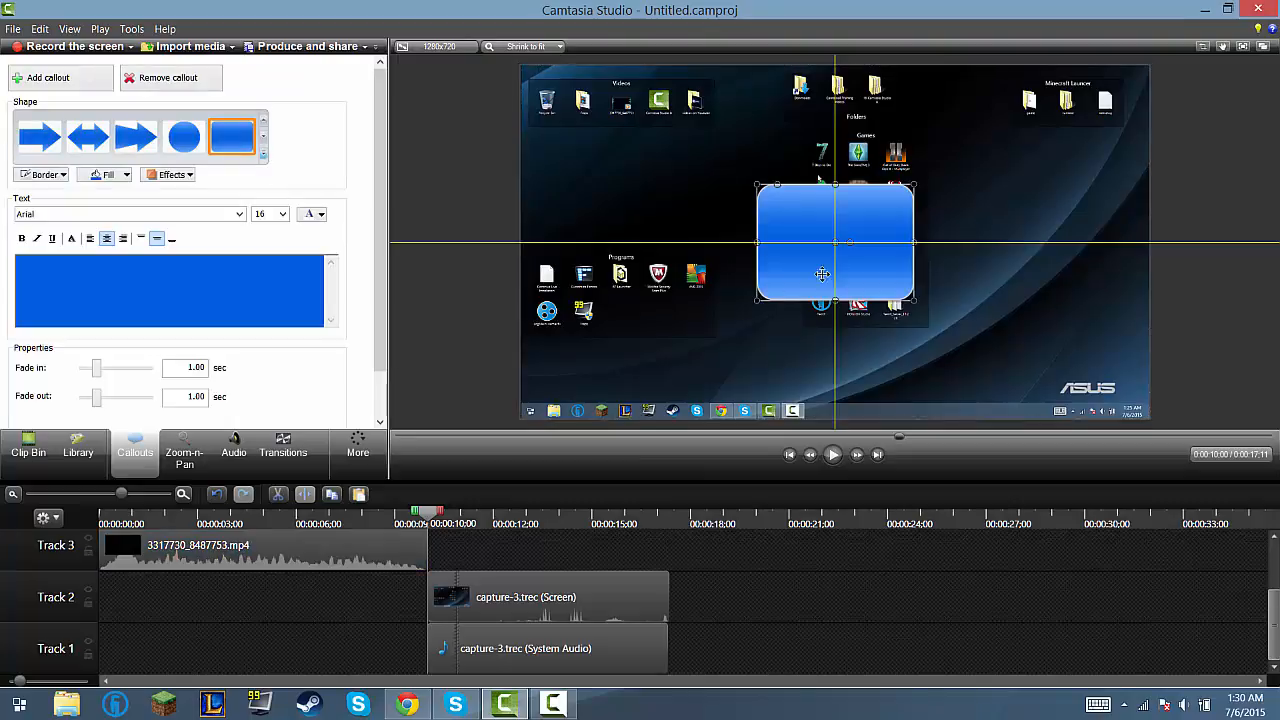
Step: Enter "hi youtube" as the callout's text and place the callout over the Games icons on the canvas
drag(822, 274, 658, 236)
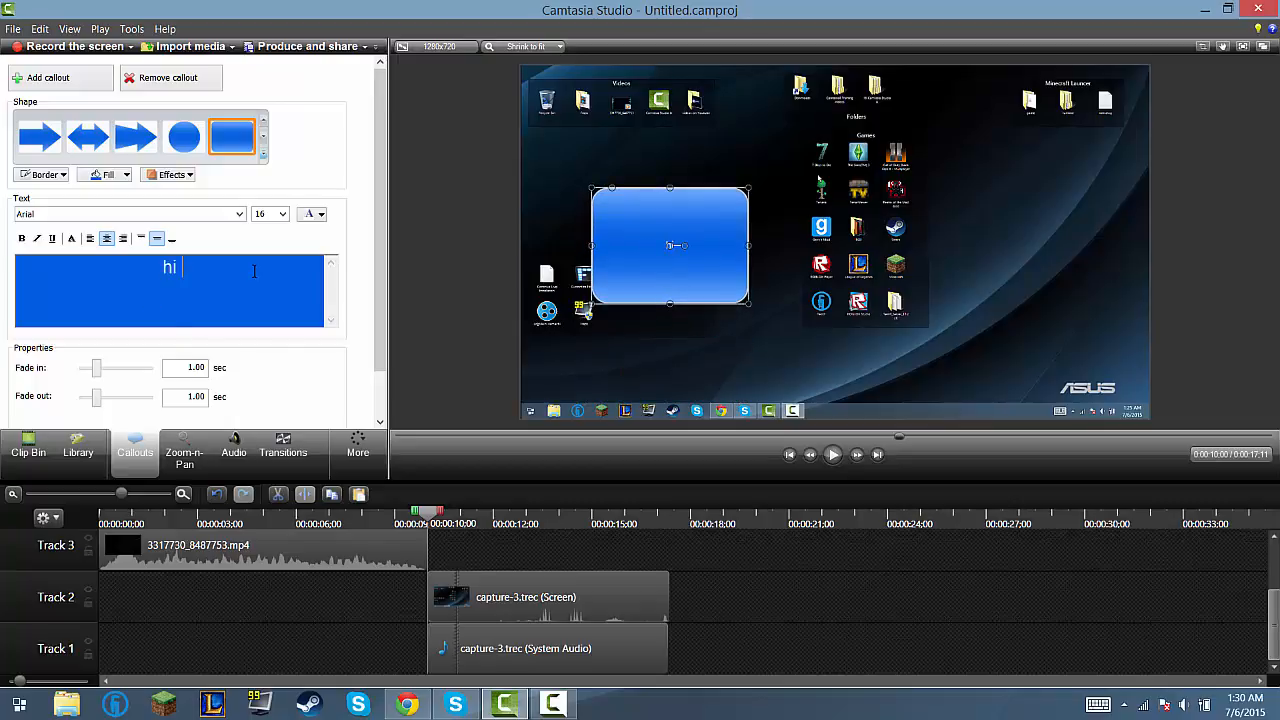
text(youtube)
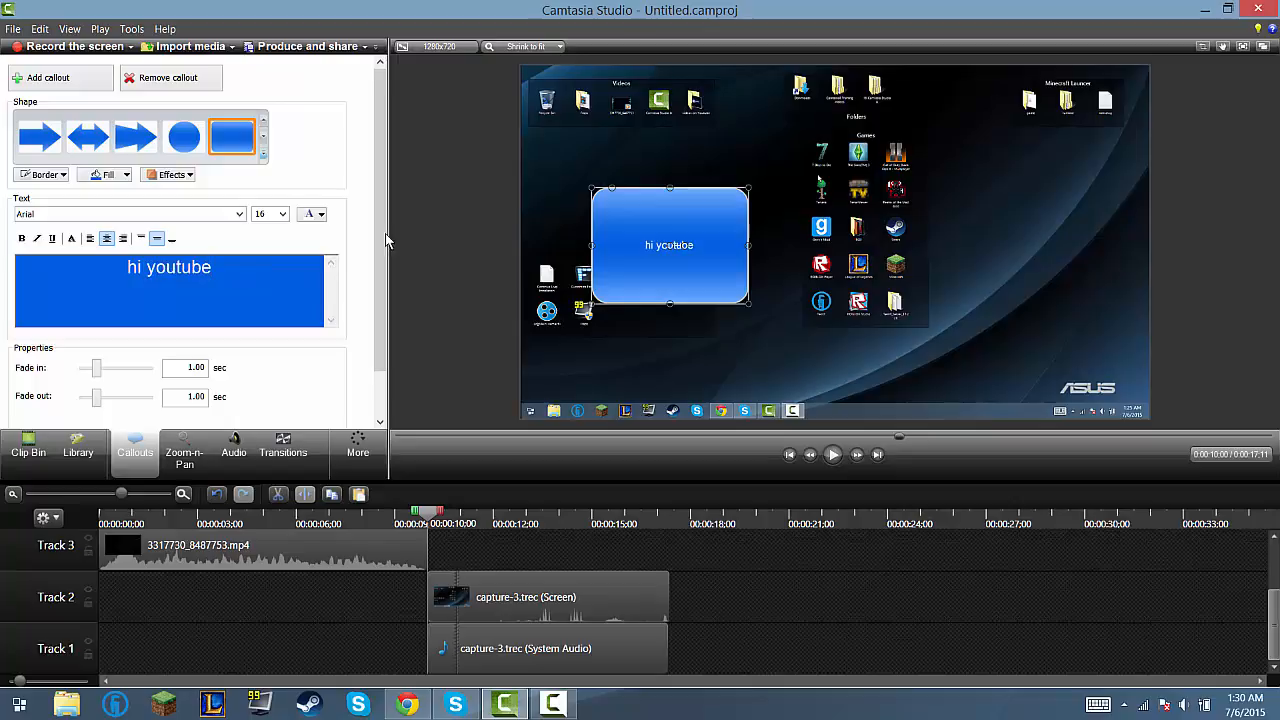
drag(693, 282, 864, 244)
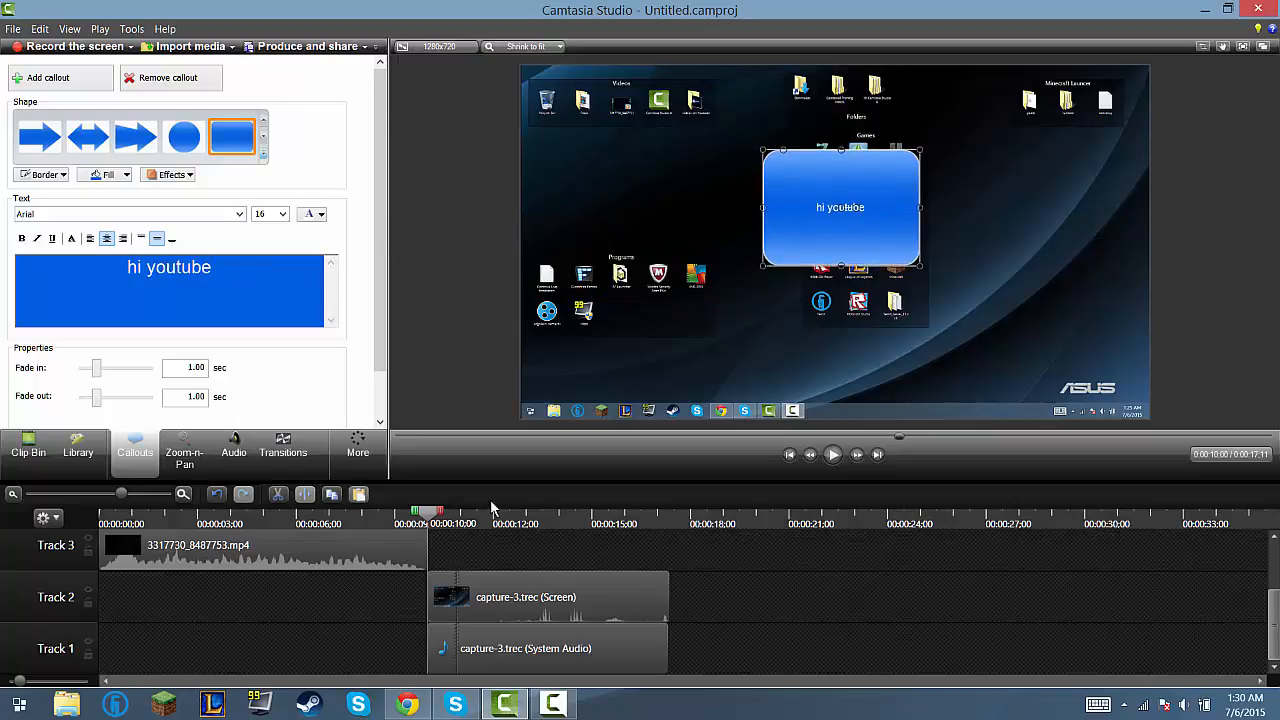
Step: Shorten the "hi youtube" callout to about 0.6 seconds and move it to Track 3, just before 00:00:15;00
click(833, 456)
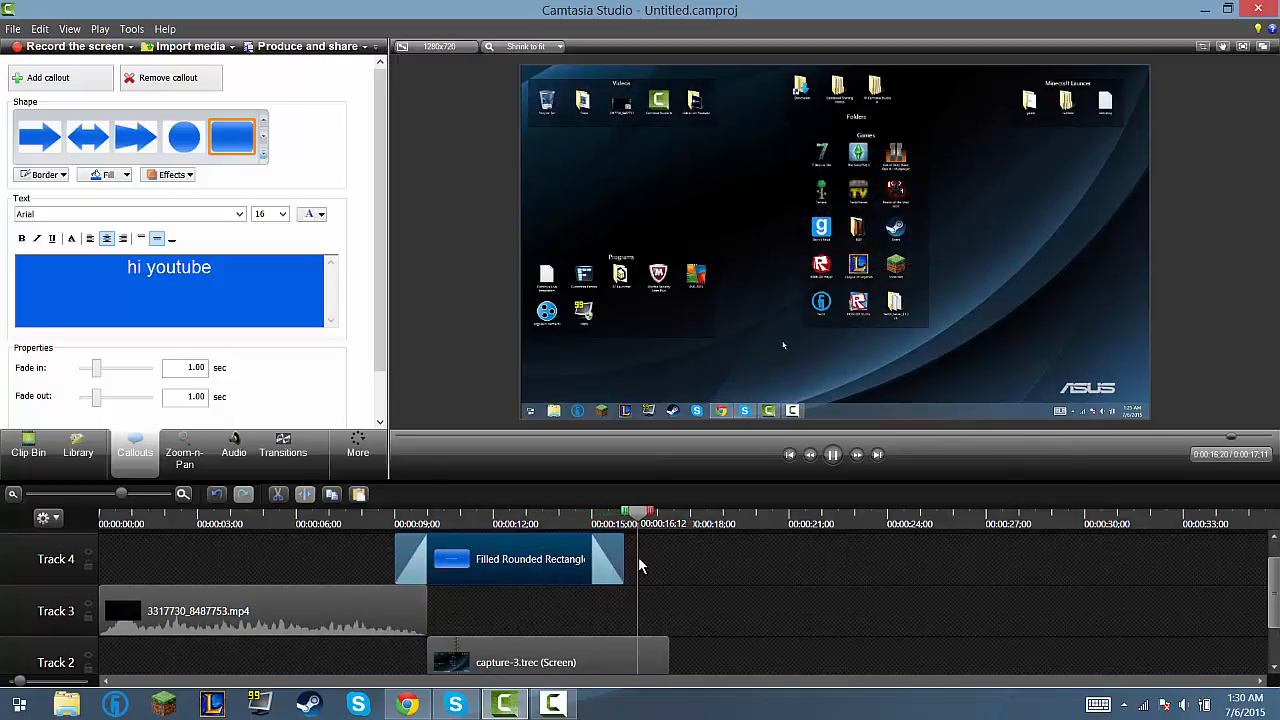
drag(629, 569, 412, 557)
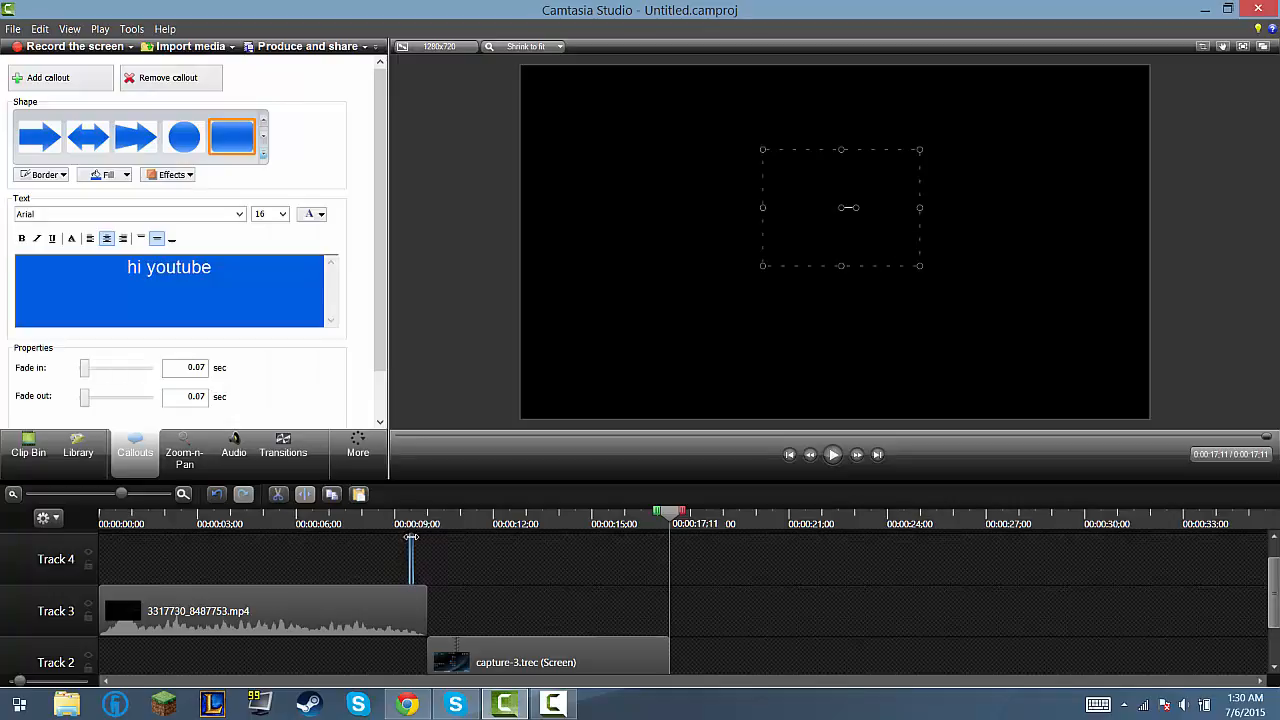
click(418, 560)
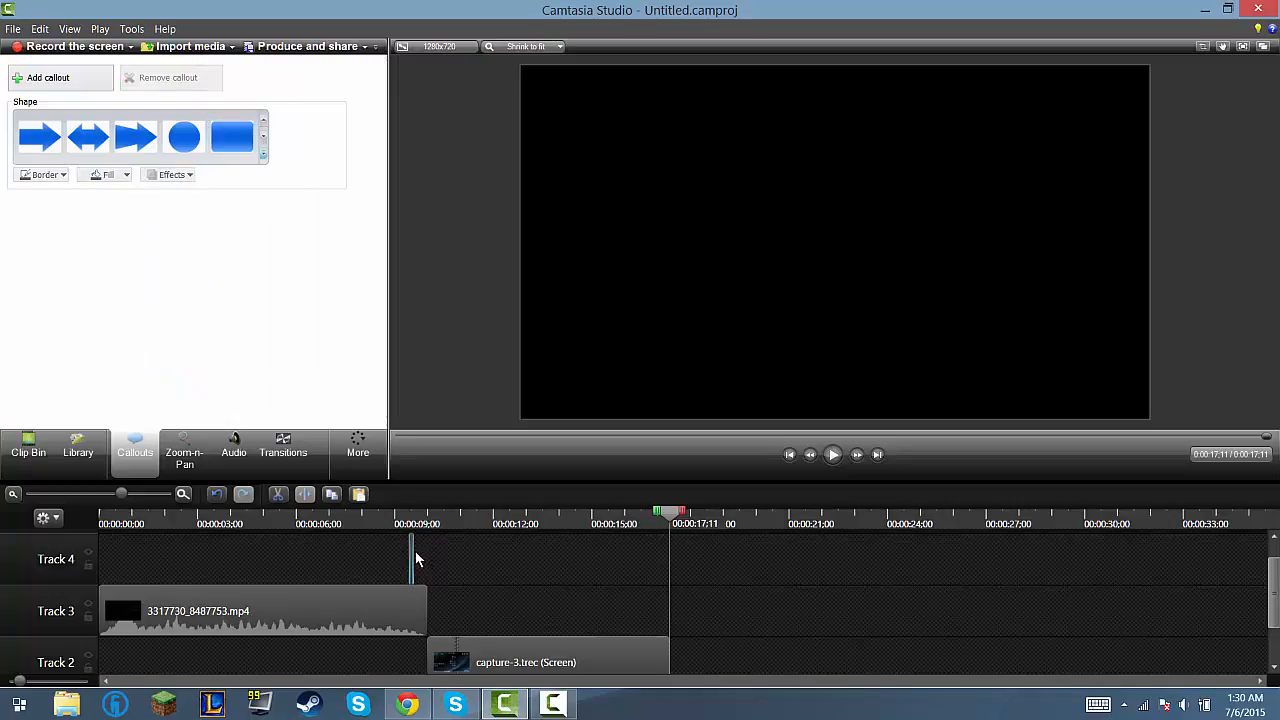
click(413, 558)
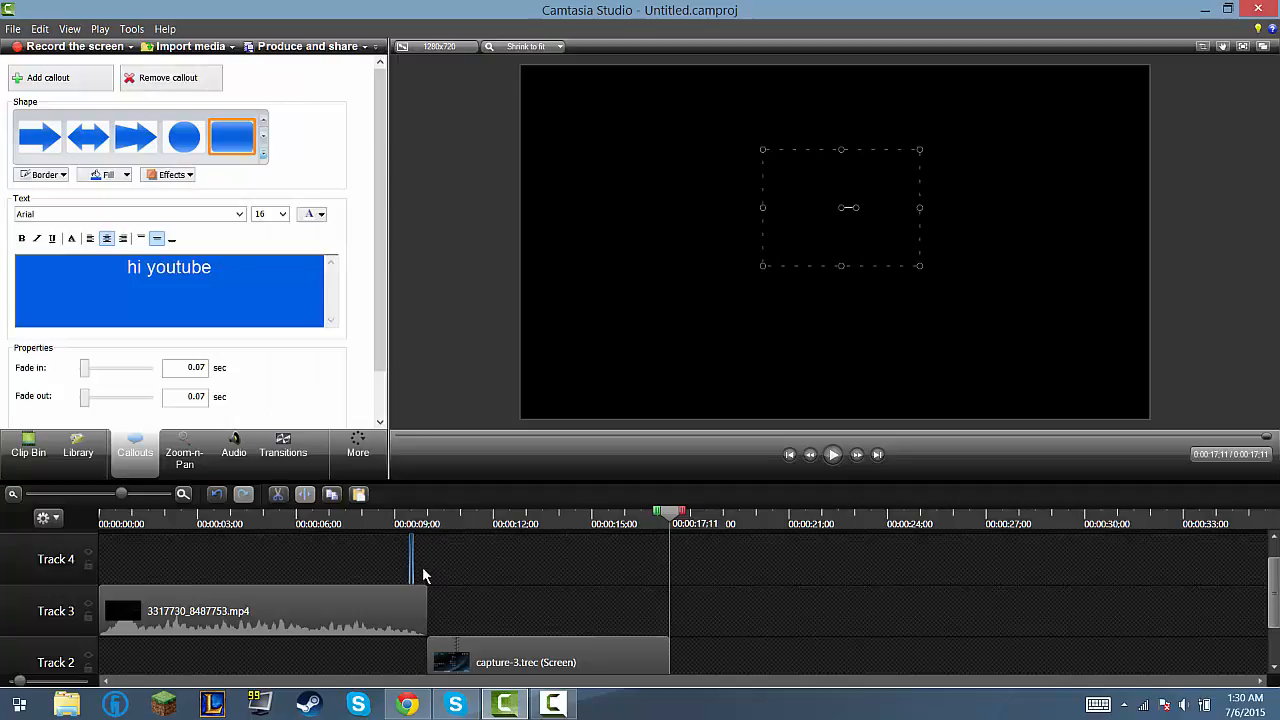
drag(410, 560, 744, 607)
Step: Play back the screen recording past the shortened callout, stopping at 00:00:16;19
drag(765, 705, 475, 512)
click(833, 454)
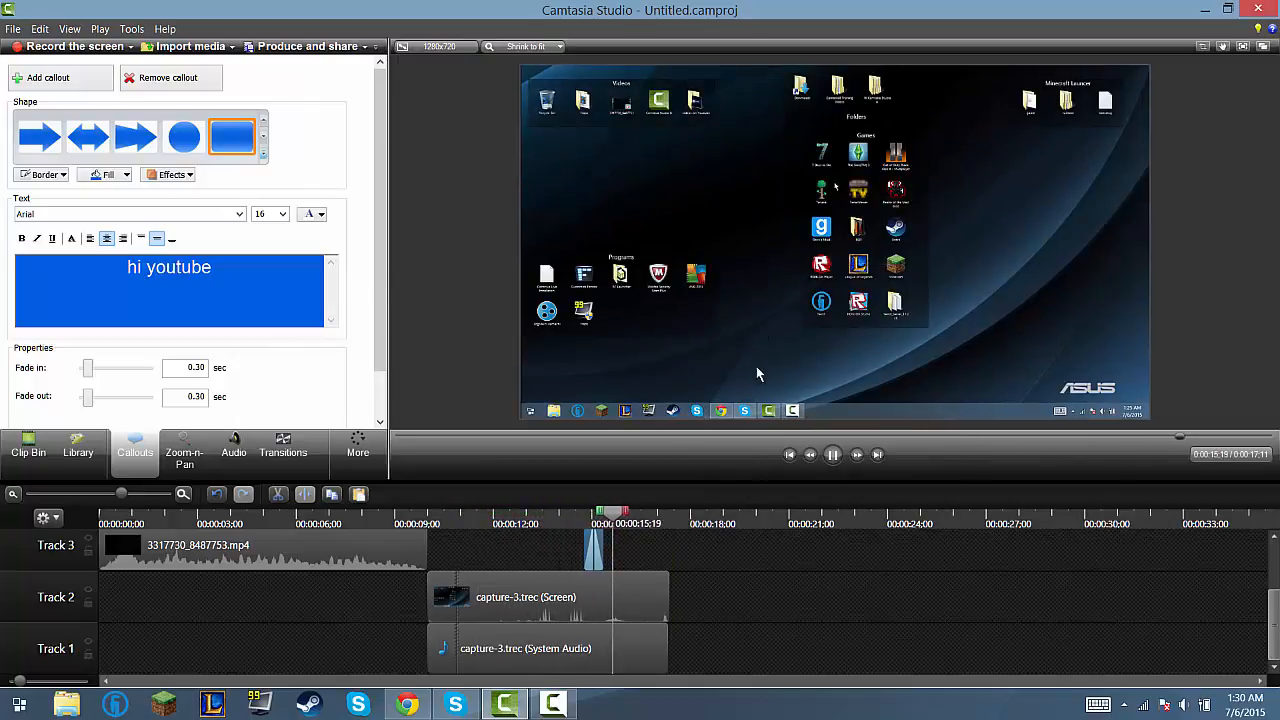
click(832, 455)
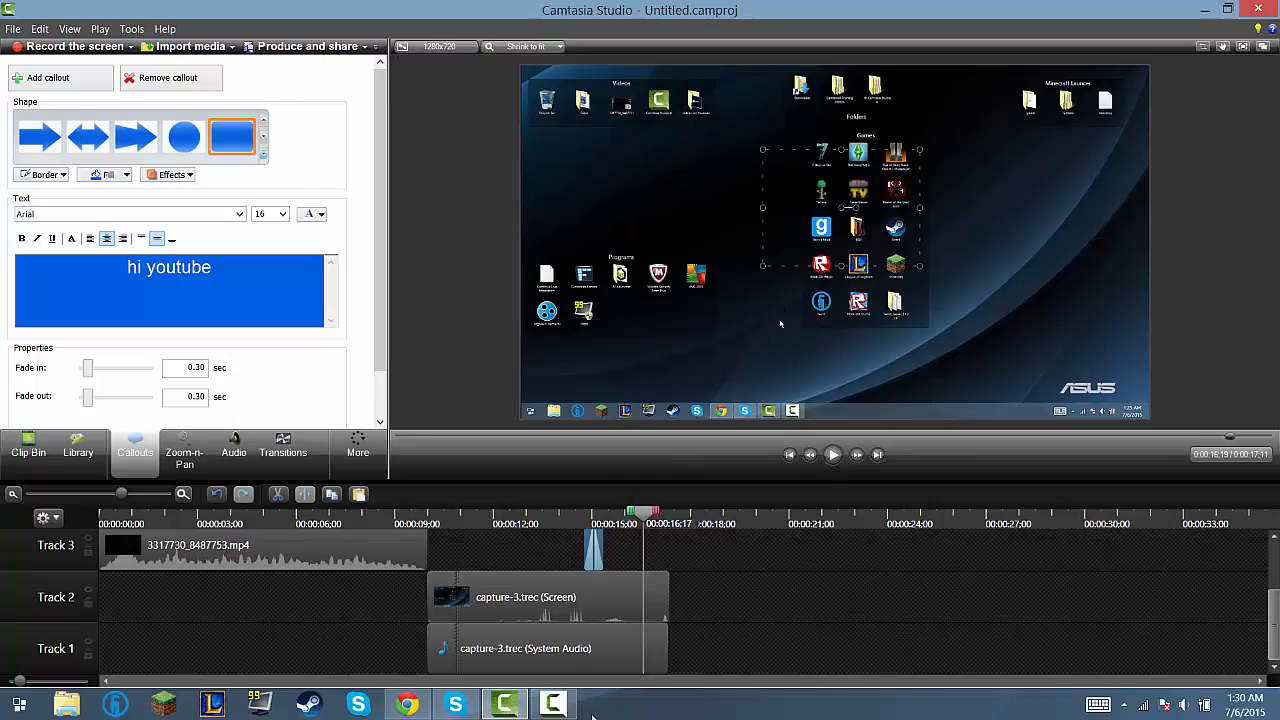
Step: Add a Circle reveal transition to the end of the capture-3.trec screen clip and play it back from 00:00:15;11
click(283, 447)
click(170, 123)
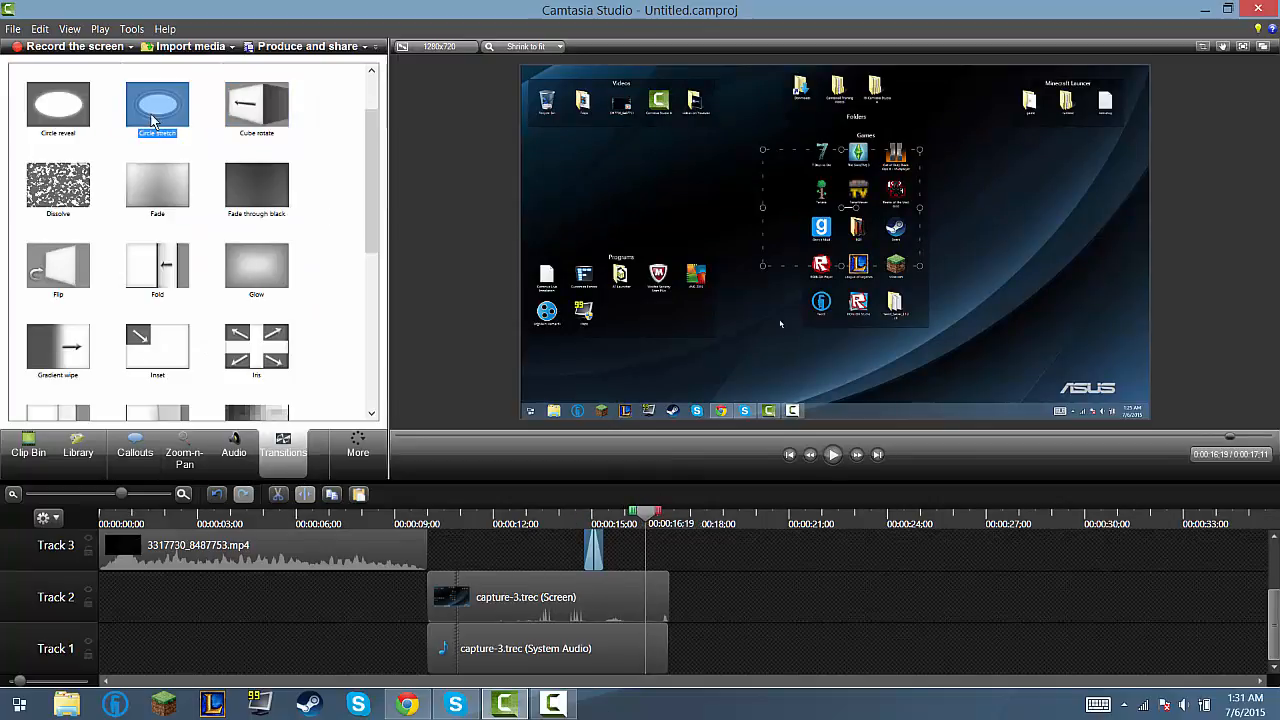
click(57, 95)
drag(55, 113, 657, 605)
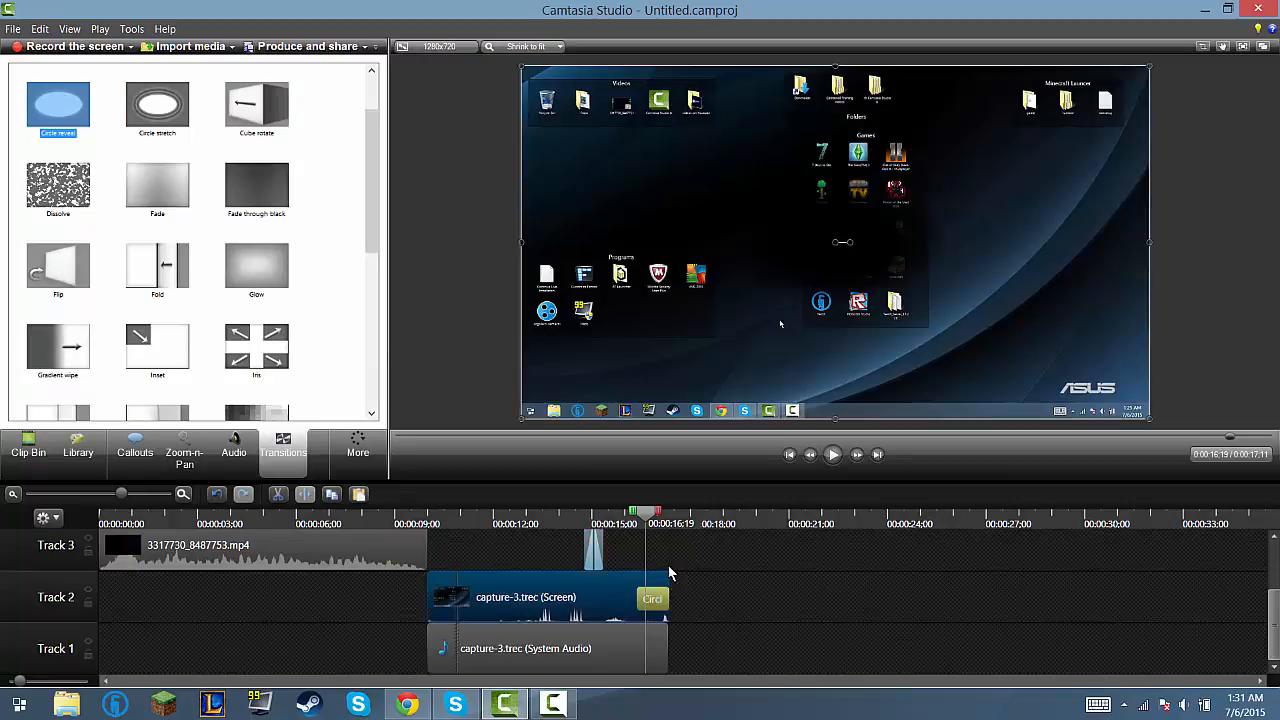
drag(647, 522, 605, 528)
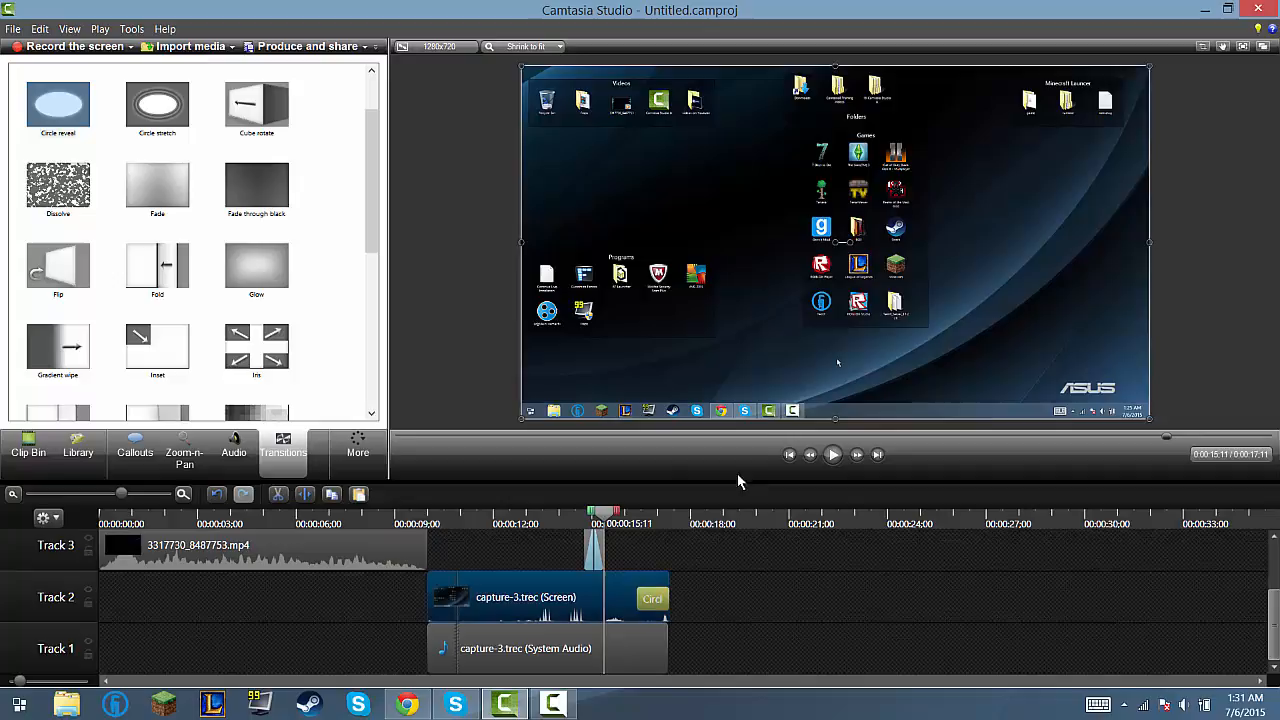
click(831, 456)
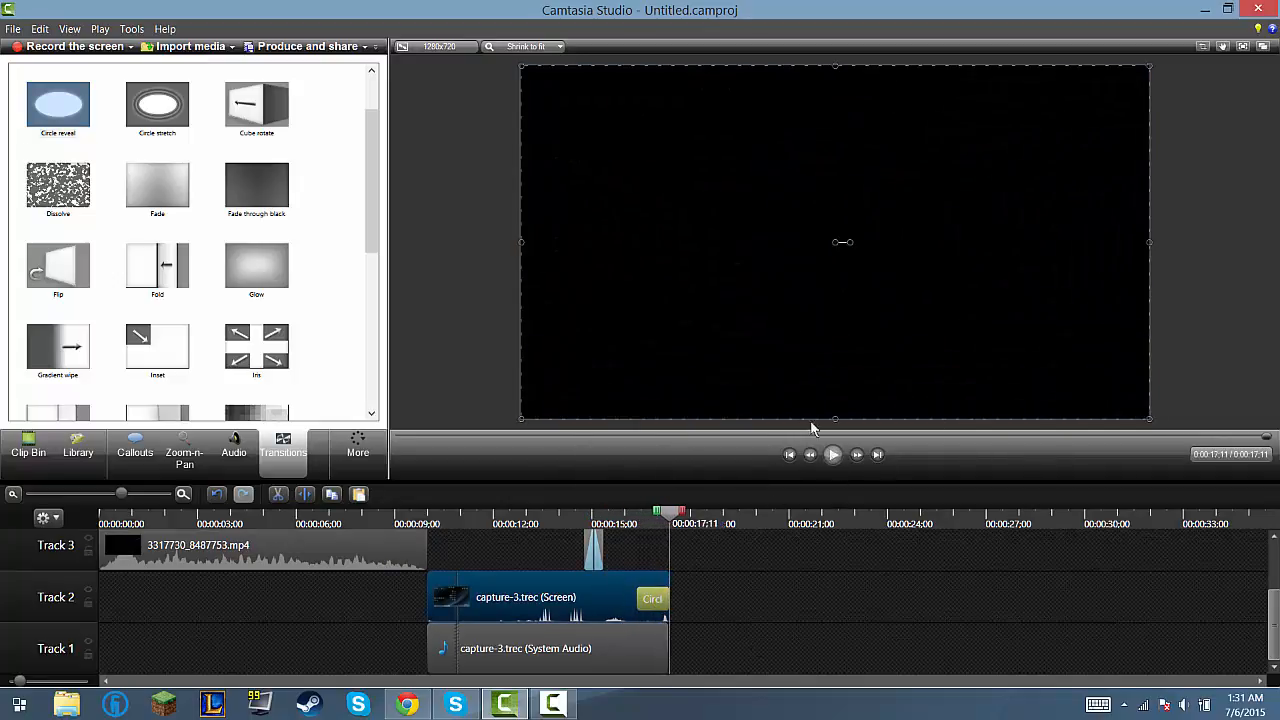
click(352, 448)
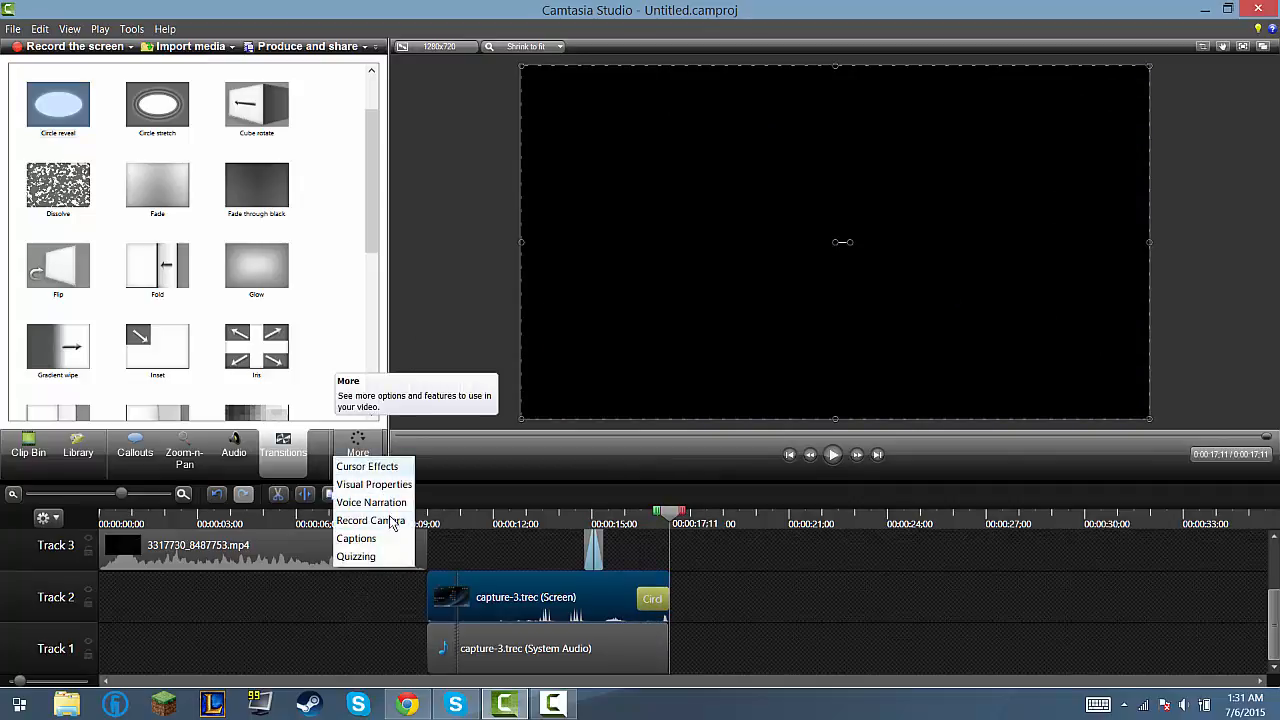
click(398, 653)
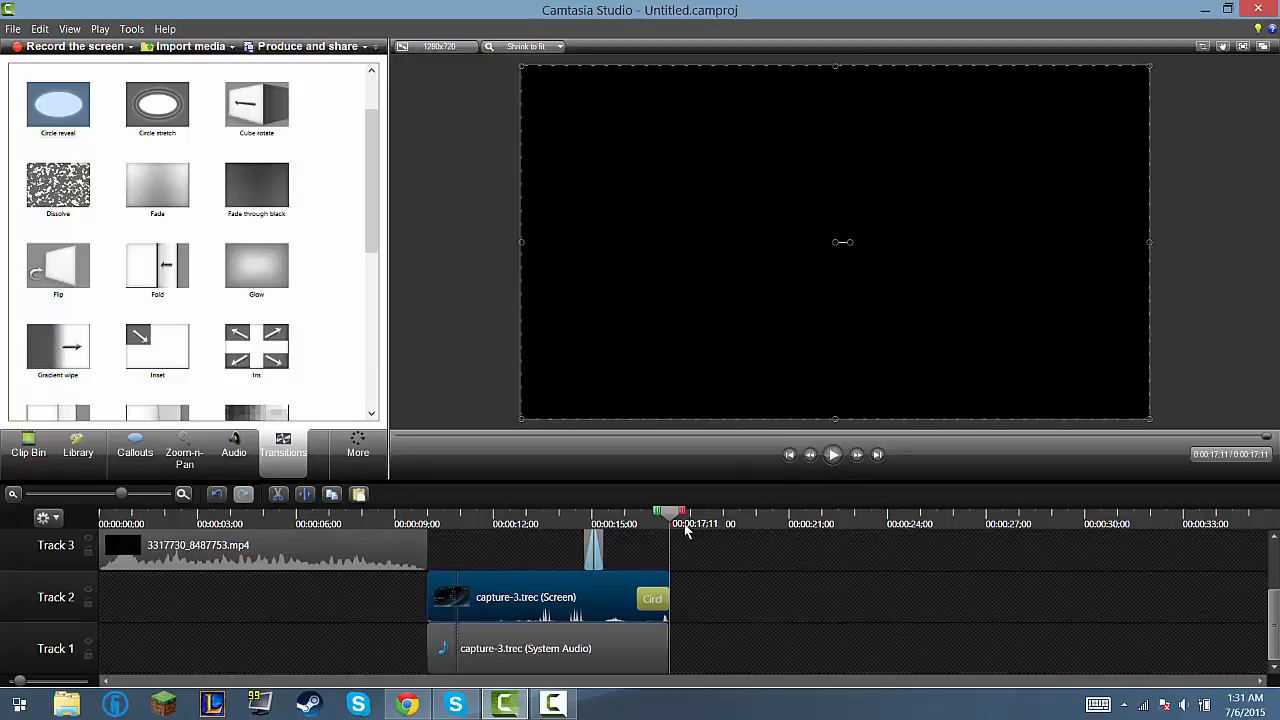
Step: Add an Iris transition to the start of the capture-3.trec screen clip, where the intro video ends
drag(670, 527, 435, 541)
click(28, 448)
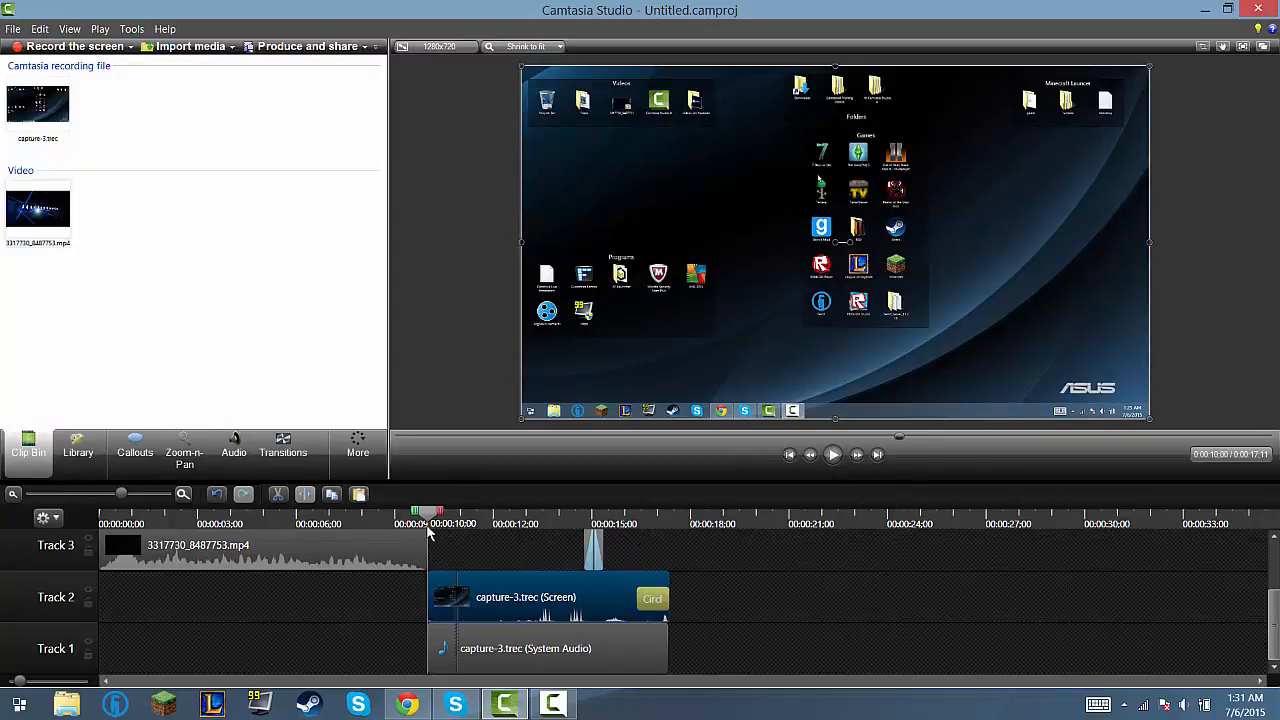
drag(429, 533, 312, 551)
click(309, 566)
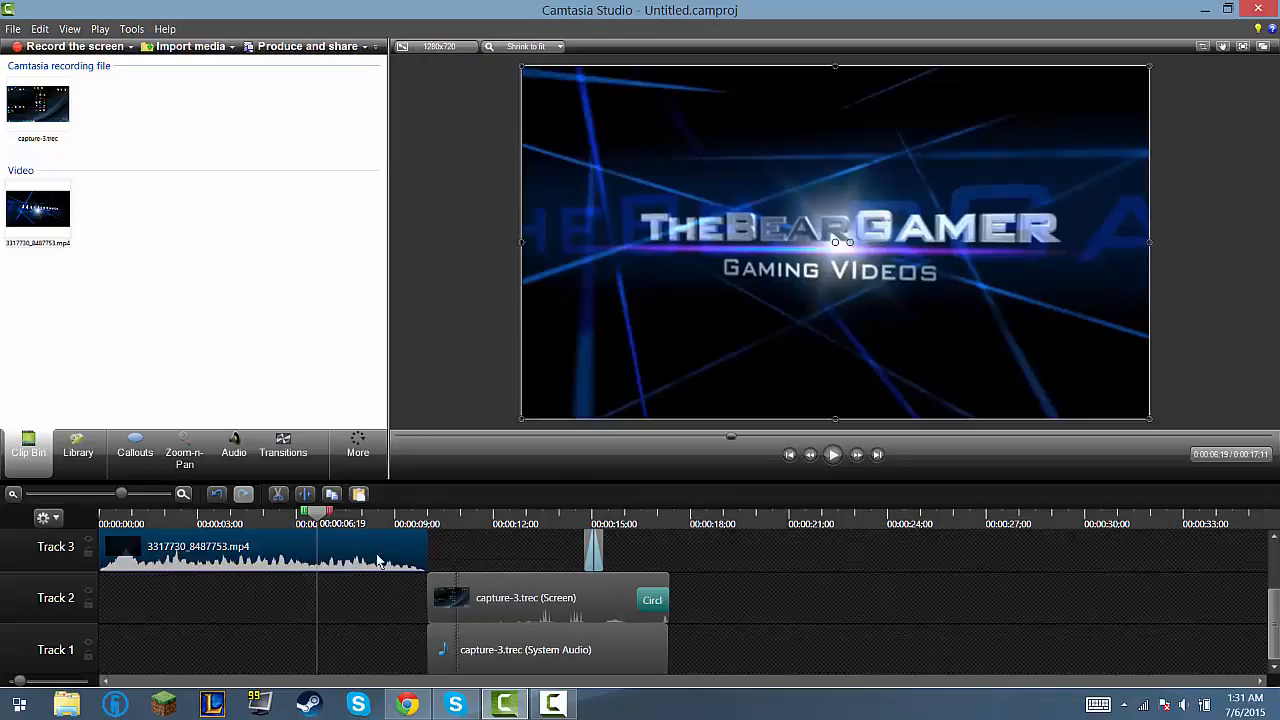
click(283, 445)
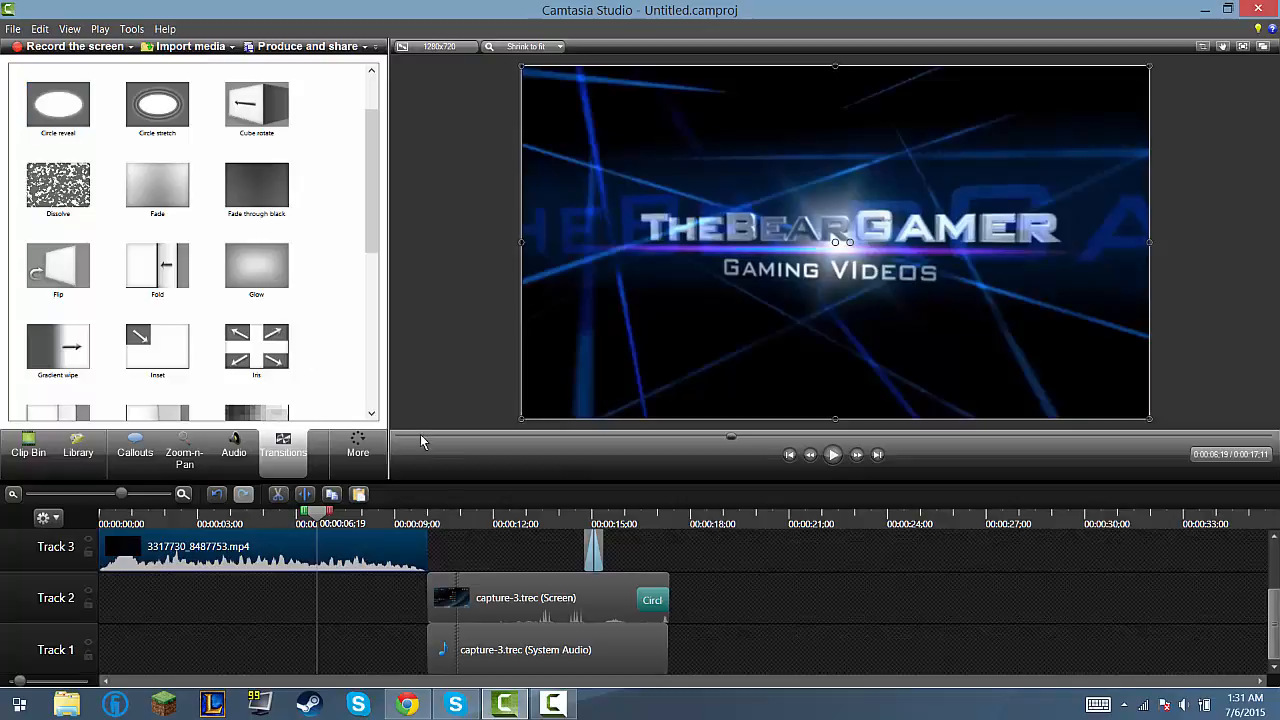
mouse_move(250, 340)
mouse_down()
mouse_move(468, 612)
mouse_move(540, 615)
mouse_move(570, 640)
mouse_up()
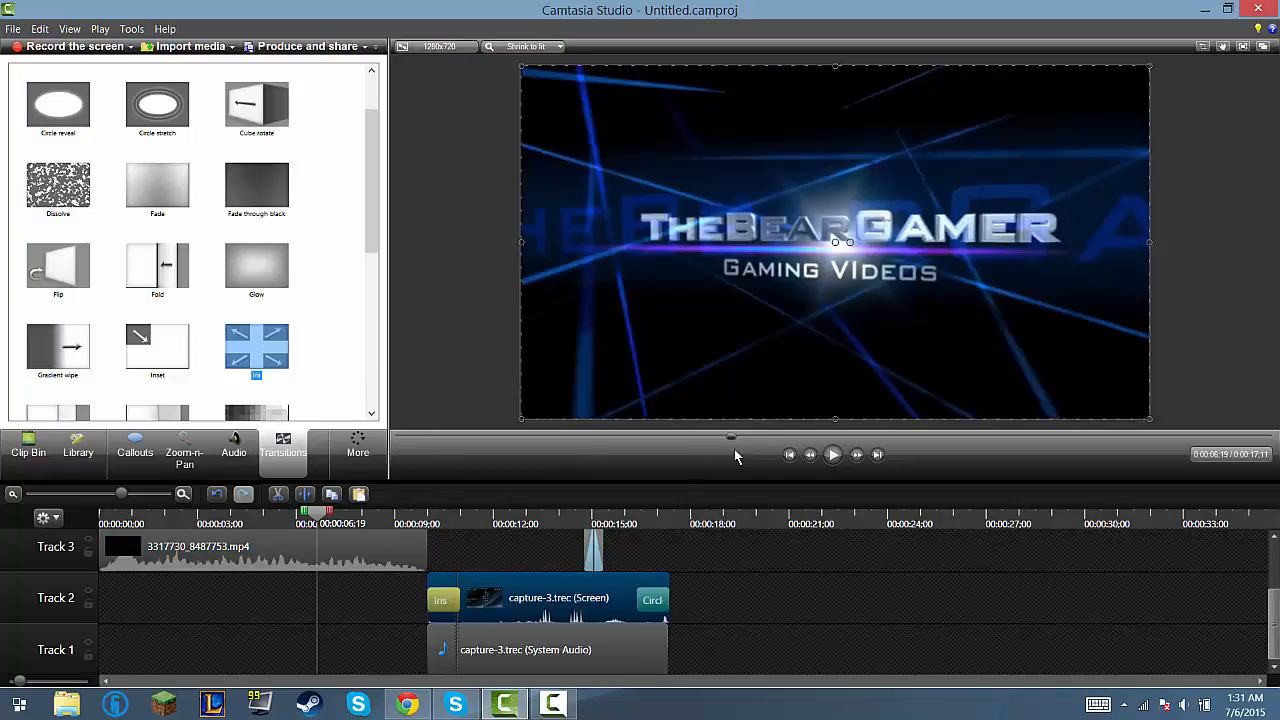
Step: Play back the changeover from the intro to the screen recording from 00:00:06;19, and return the playhead to 00:00:09;15
click(836, 458)
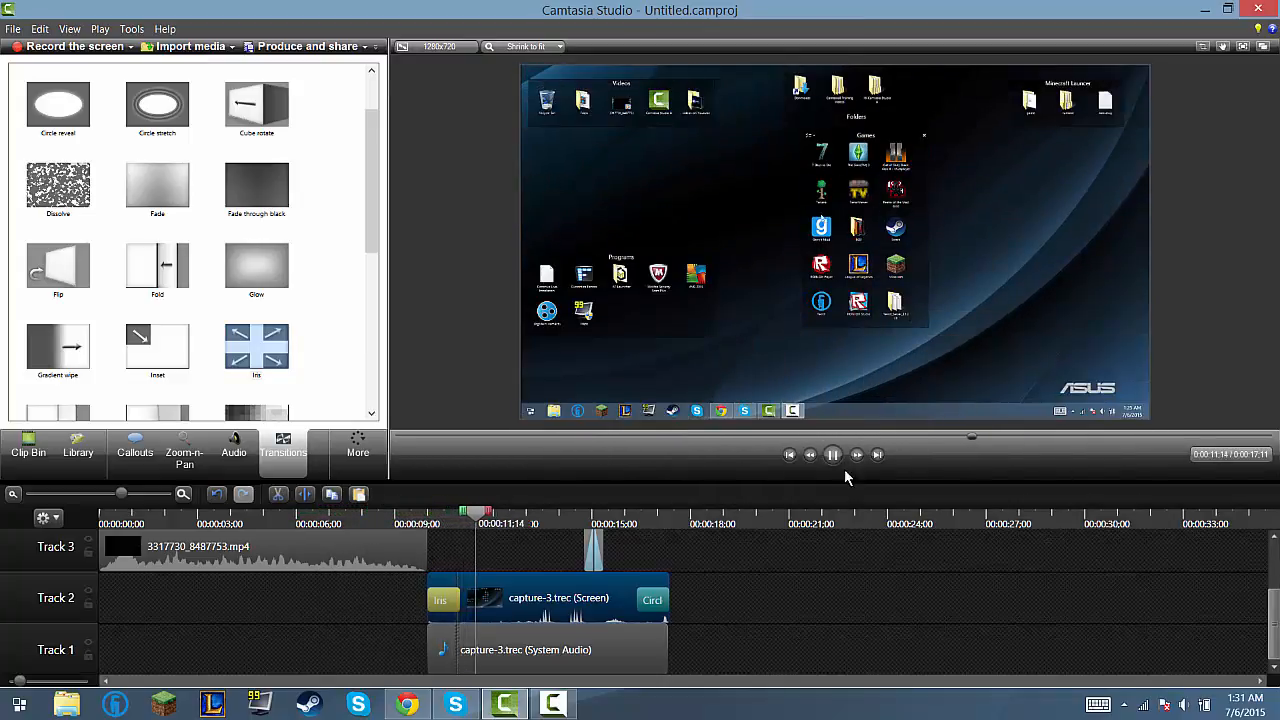
click(831, 461)
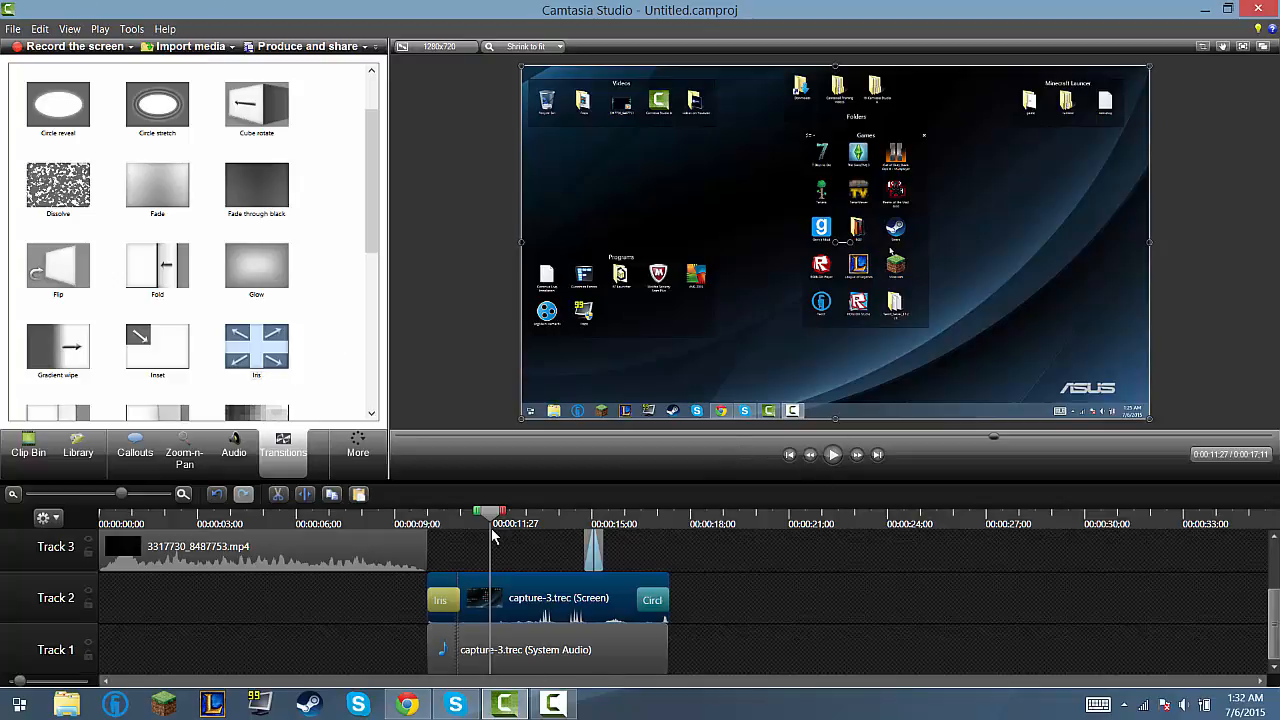
drag(492, 519, 412, 519)
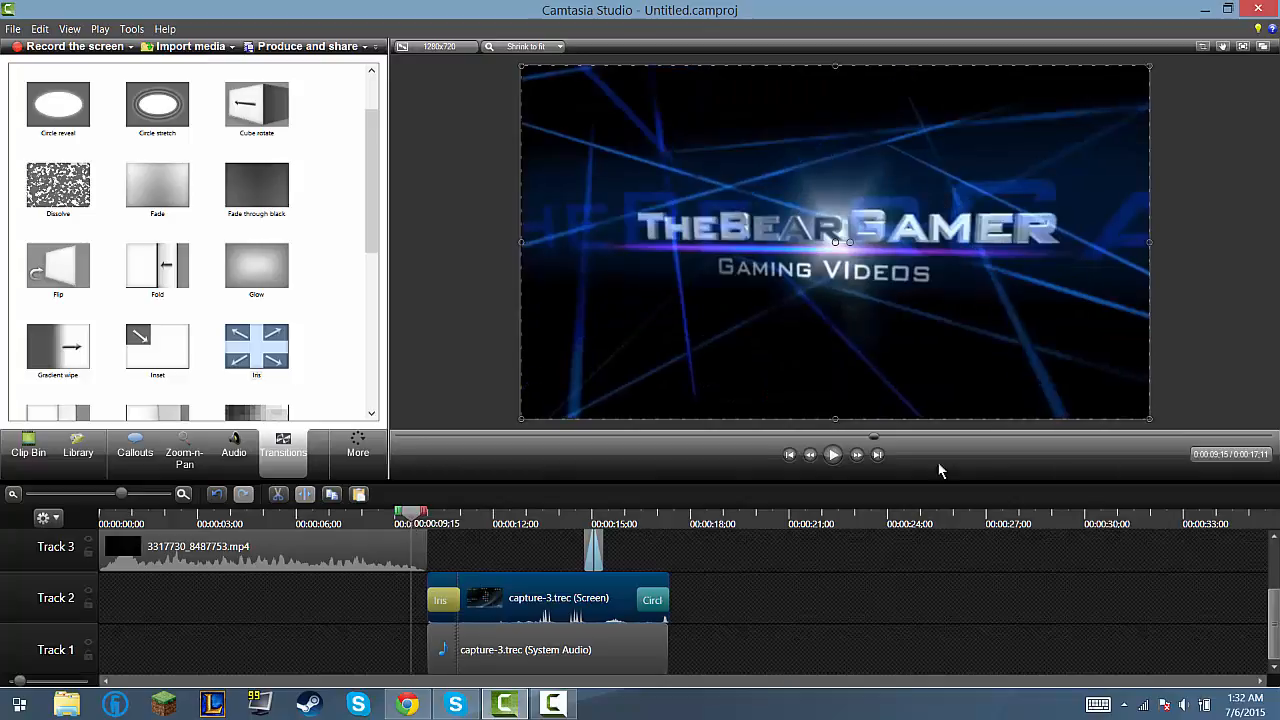